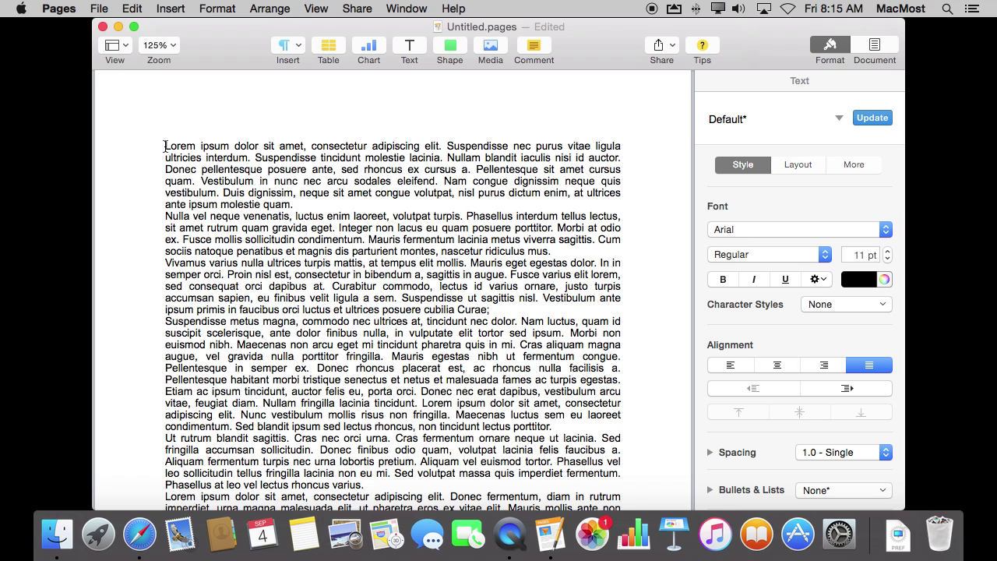
Step: Add 'This Part' as the first line and make room for 'That Part' after the paragraph ending 'Curae;'
{"action": "type", "text": "This P"}
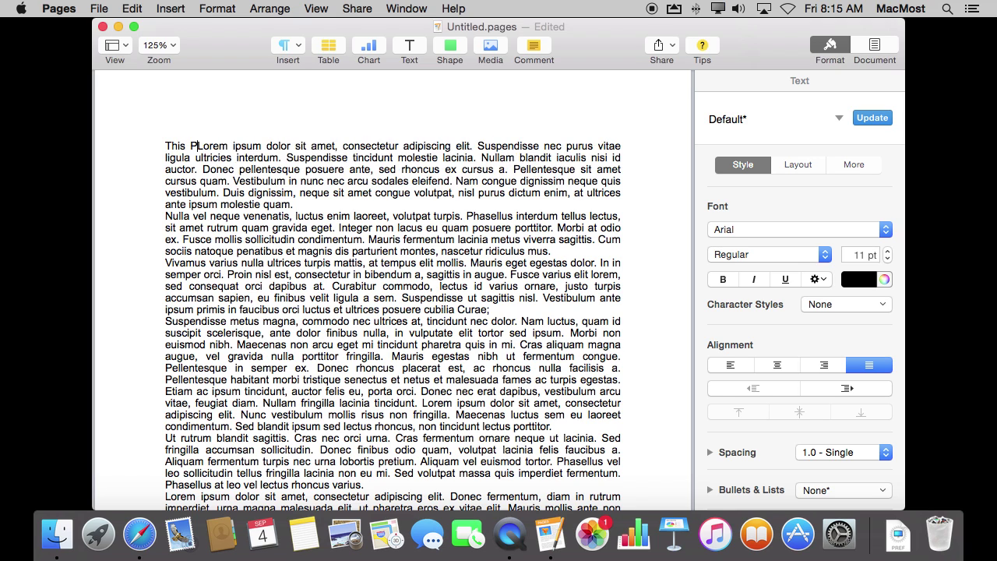
{"action": "type", "text": "art"}
{"action": "key", "text": "Return"}
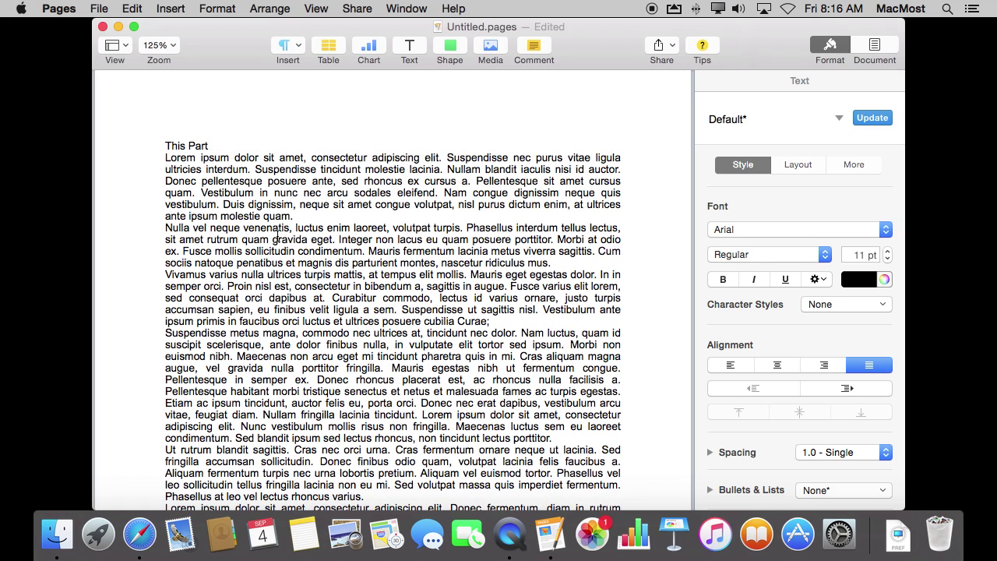
{"action": "left_click", "coordinate": [516, 323]}
{"action": "key", "text": "Return"}
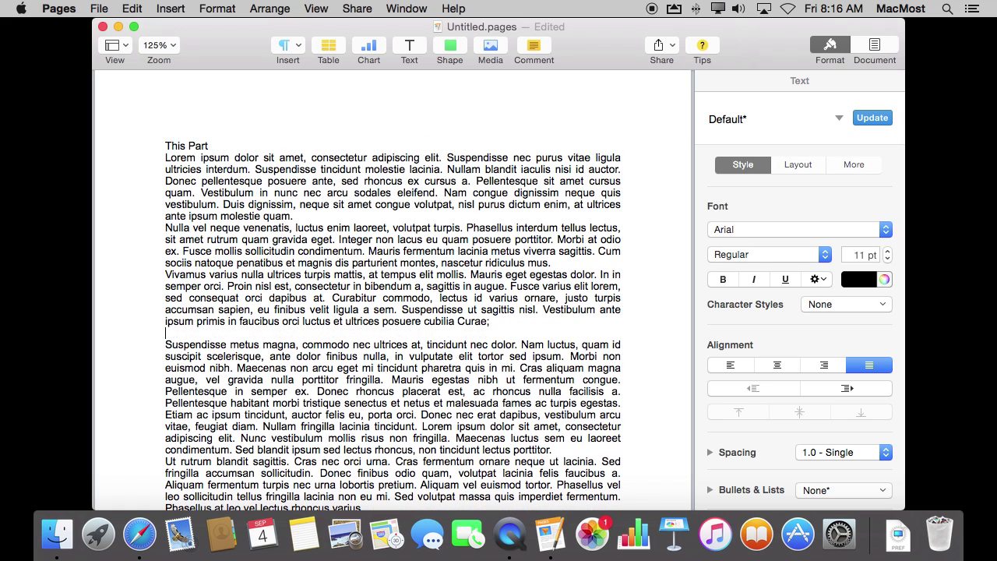
{"action": "key", "text": "Return"}
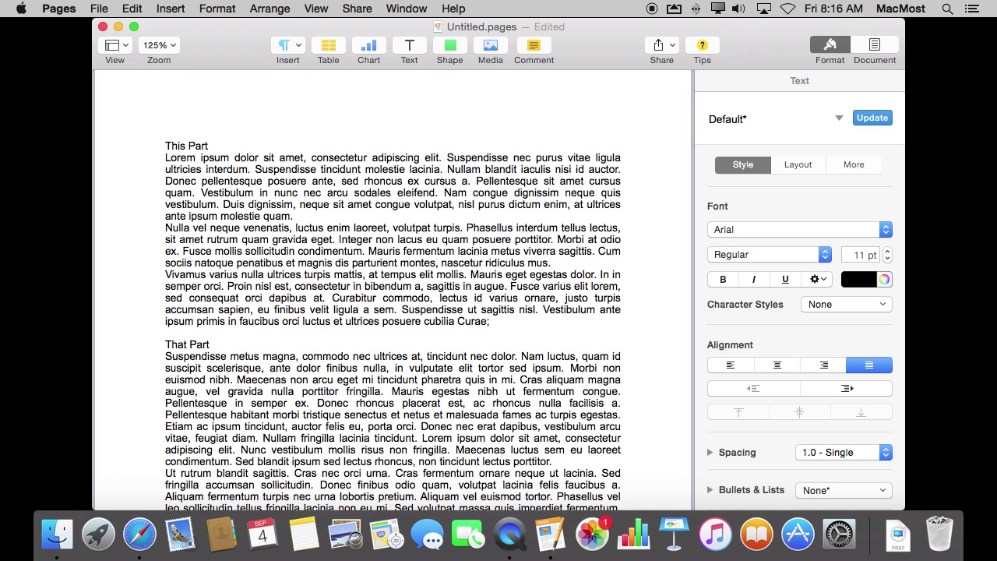
{"action": "left_click", "coordinate": [358, 123]}
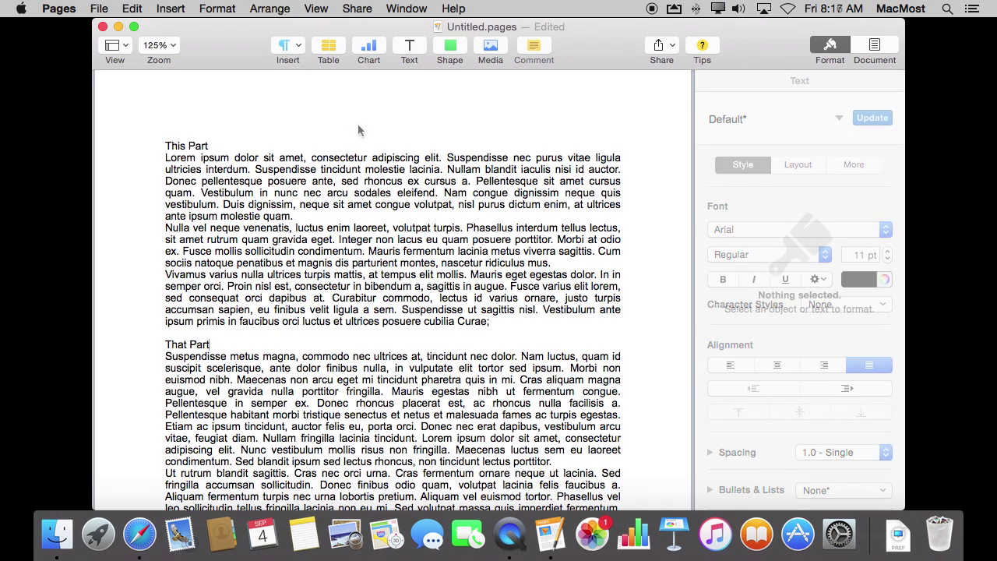
Step: Apply the Heading paragraph style to 'This Part' and 'That Part'
{"action": "left_click", "coordinate": [213, 148]}
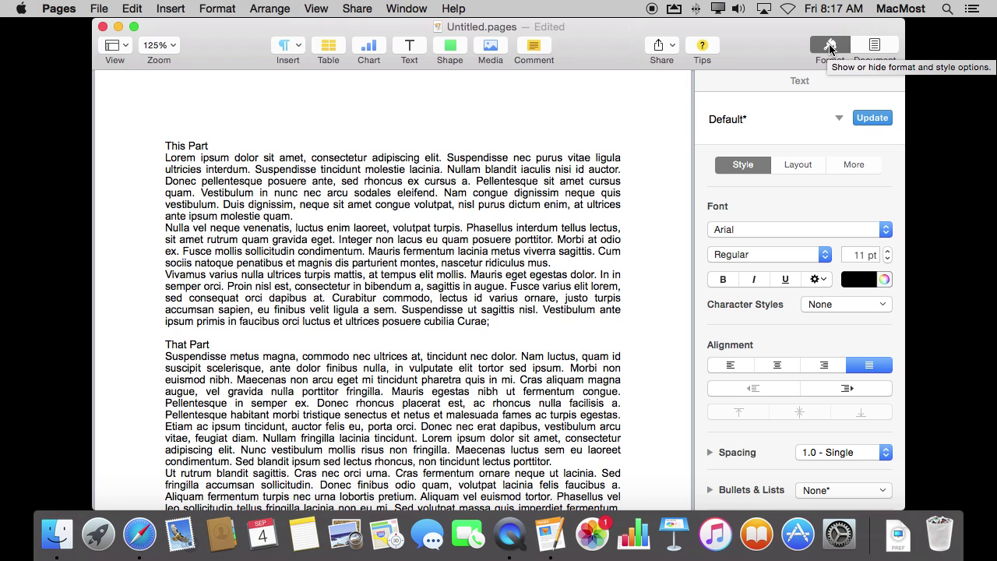
{"action": "left_click", "coordinate": [792, 121]}
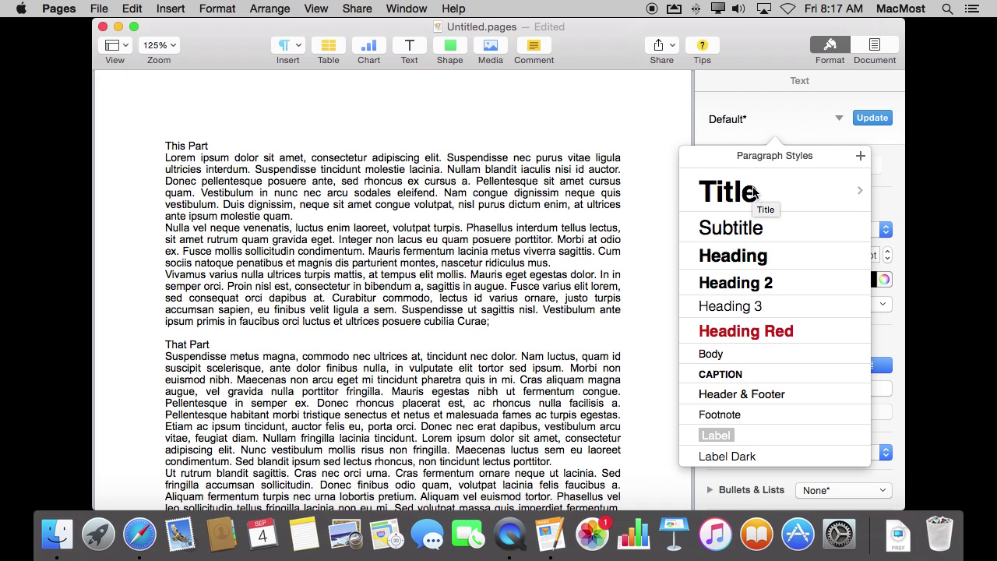
{"action": "left_click", "coordinate": [734, 264]}
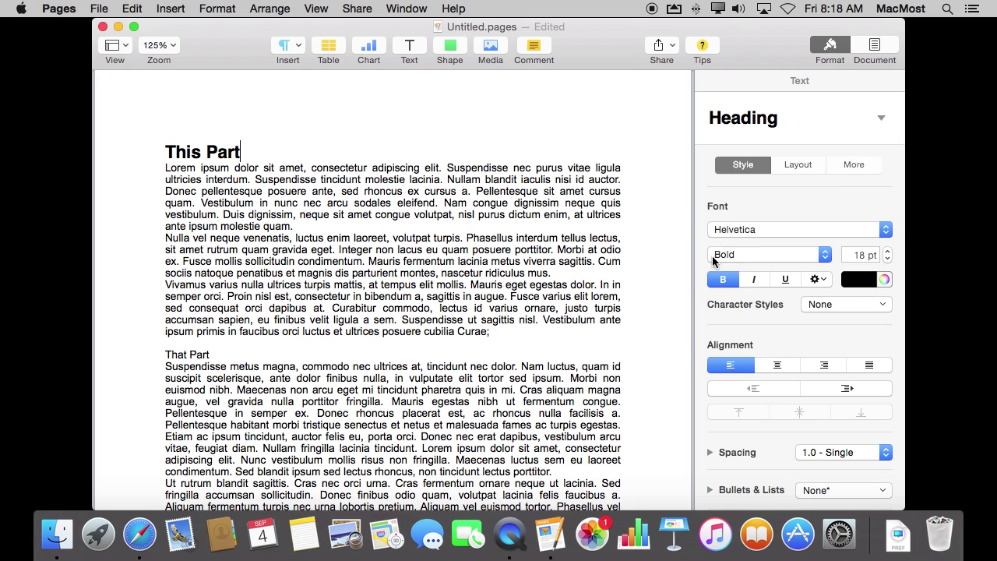
{"action": "left_click", "coordinate": [234, 354]}
{"action": "left_click", "coordinate": [789, 127]}
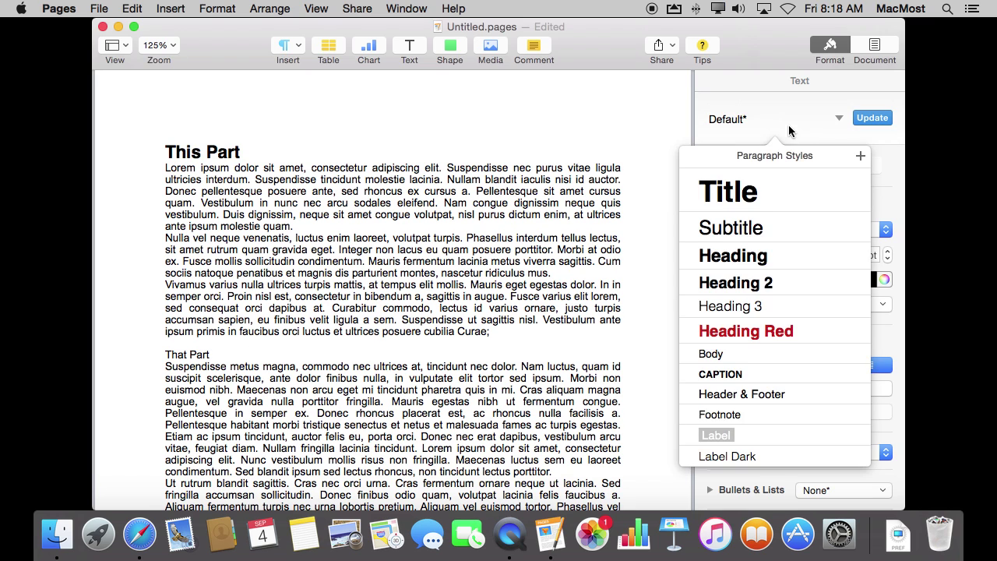
{"action": "left_click", "coordinate": [757, 259]}
Step: Apply the Heading paragraph style to 'Other Part' and 'More Part'
{"action": "scroll", "coordinate": [394, 356], "scroll_direction": "down", "scroll_amount": 5}
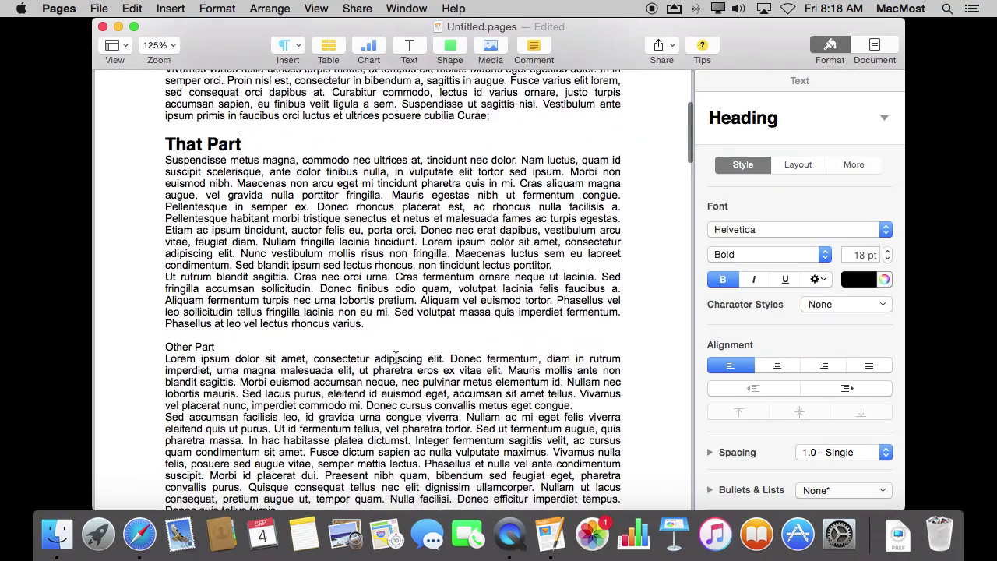
{"action": "scroll", "coordinate": [382, 351], "scroll_direction": "down", "scroll_amount": 2}
{"action": "left_click", "coordinate": [250, 248]}
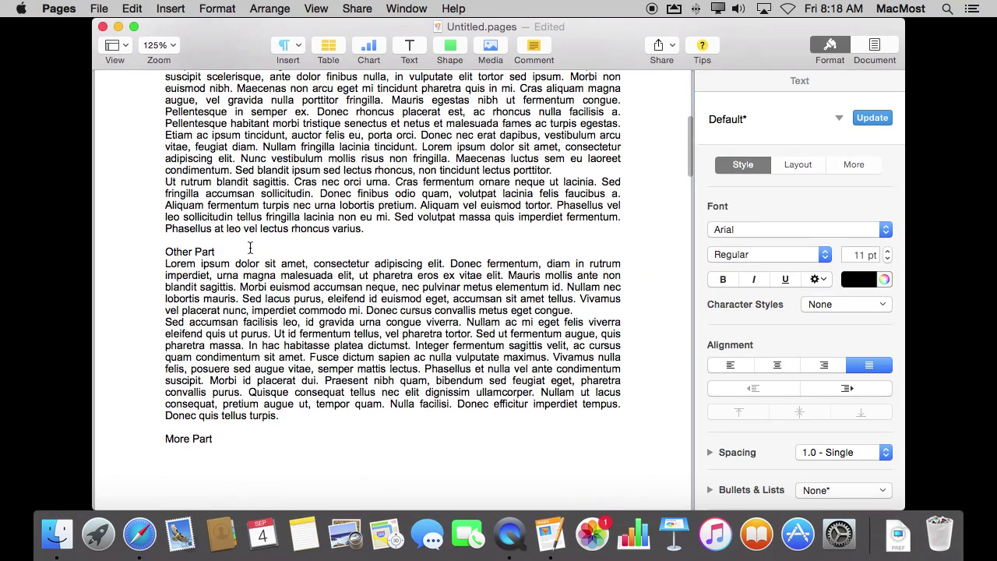
{"action": "left_click", "coordinate": [756, 119]}
{"action": "left_click", "coordinate": [750, 253]}
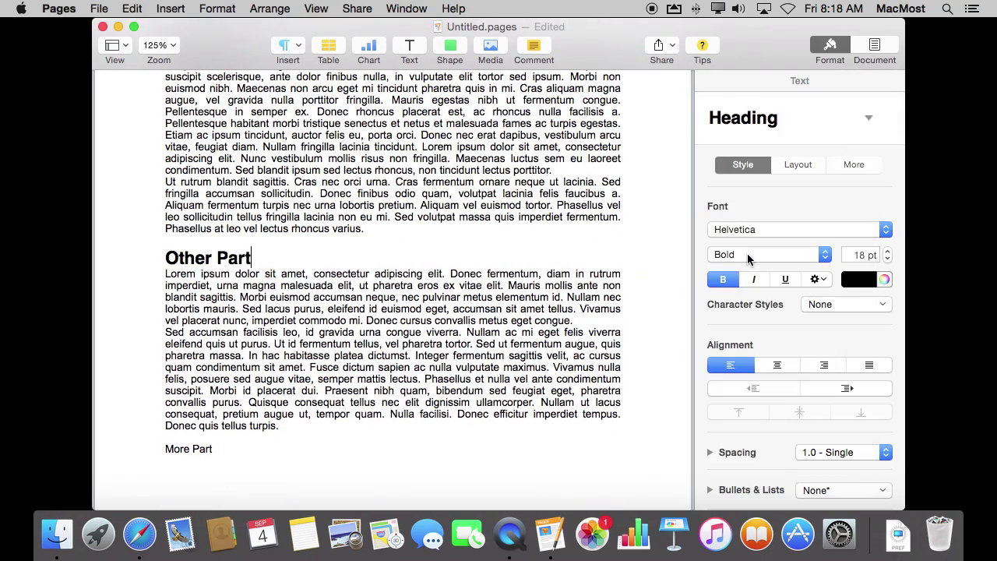
{"action": "scroll", "coordinate": [311, 273], "scroll_direction": "down", "scroll_amount": 1}
{"action": "scroll", "coordinate": [233, 269], "scroll_direction": "down", "scroll_amount": 3}
{"action": "left_click", "coordinate": [232, 268]}
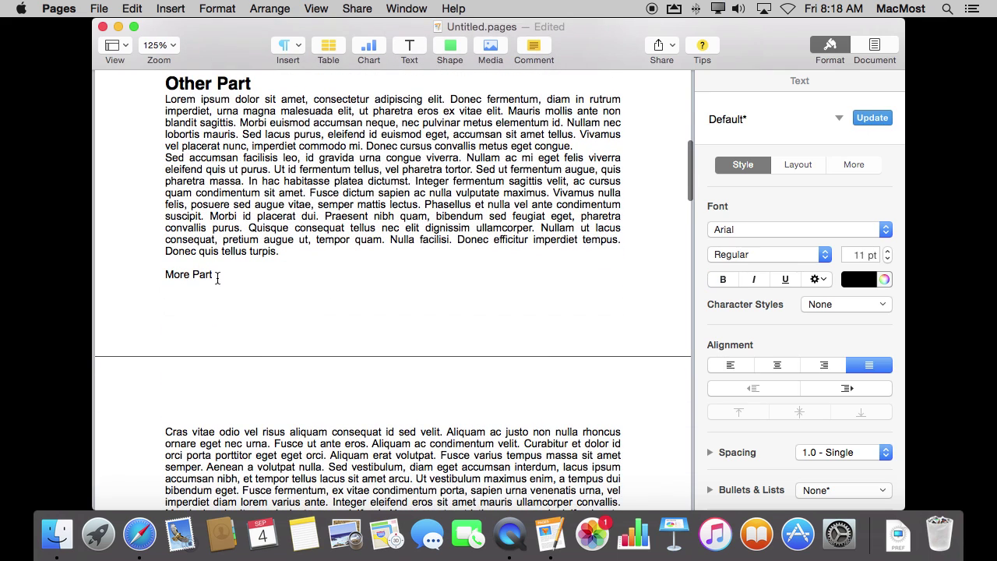
{"action": "left_click", "coordinate": [768, 133]}
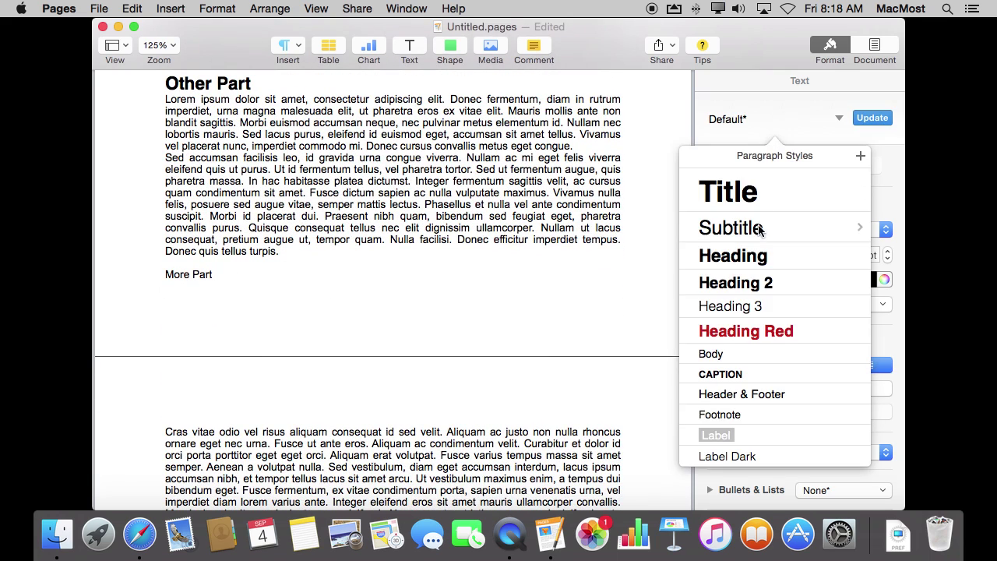
{"action": "left_click", "coordinate": [755, 255]}
{"action": "scroll", "coordinate": [335, 358], "scroll_direction": "down", "scroll_amount": 3}
{"action": "scroll", "coordinate": [333, 362], "scroll_direction": "down", "scroll_amount": 5}
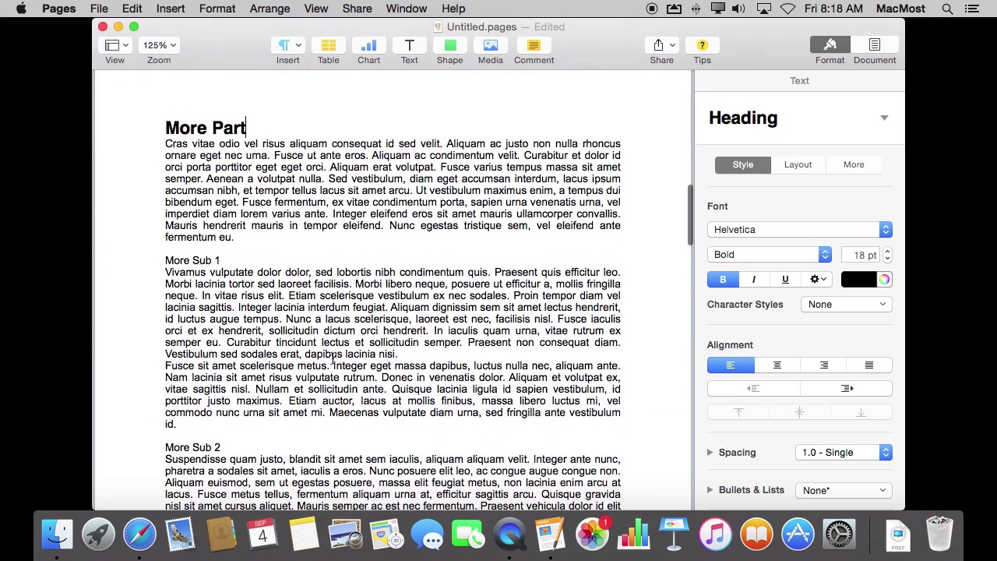
Step: Make More Sub 1, More Sub 2 and More Sub 3 Heading 2 subheadings
{"action": "left_click", "coordinate": [224, 248]}
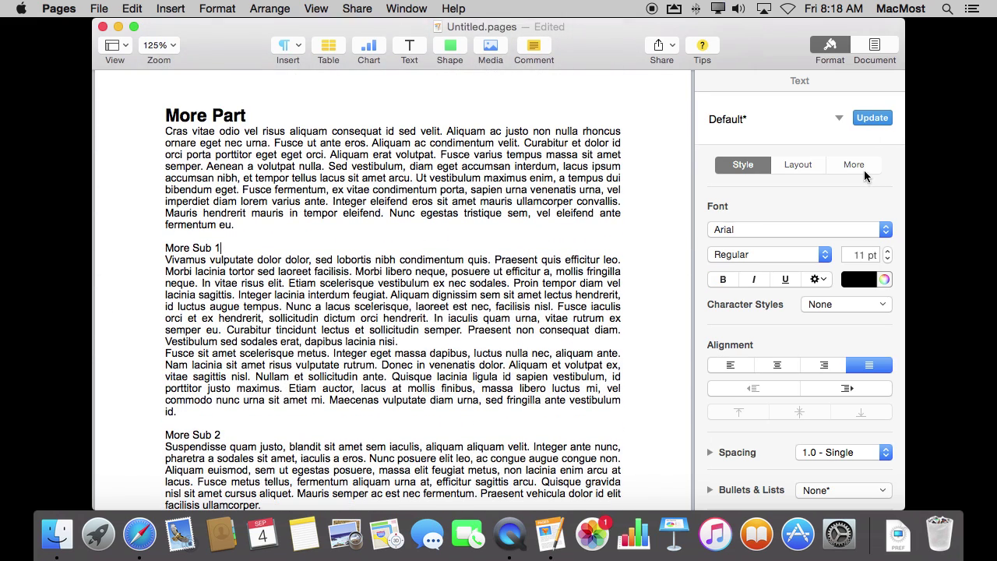
{"action": "left_click", "coordinate": [761, 130]}
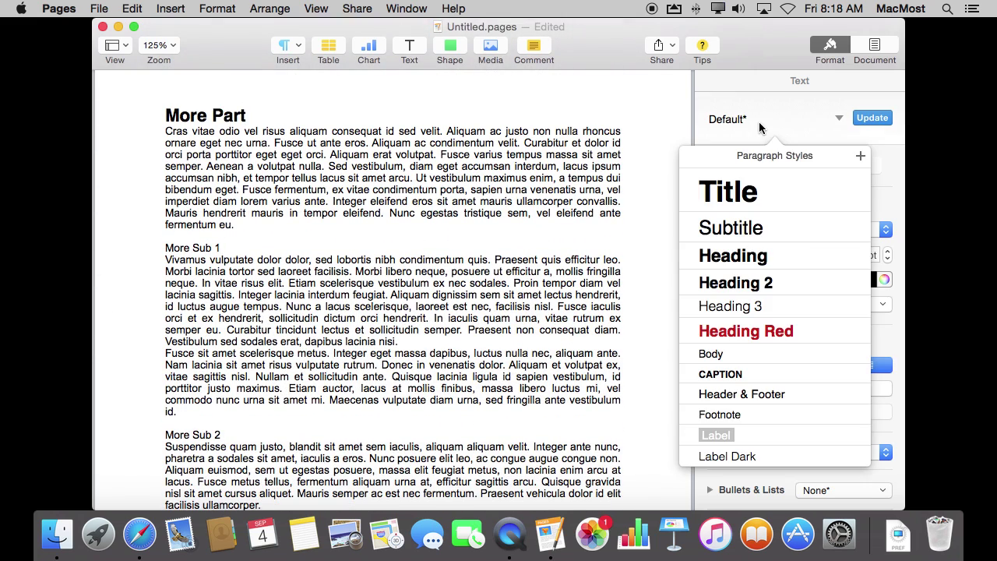
{"action": "left_click", "coordinate": [760, 283]}
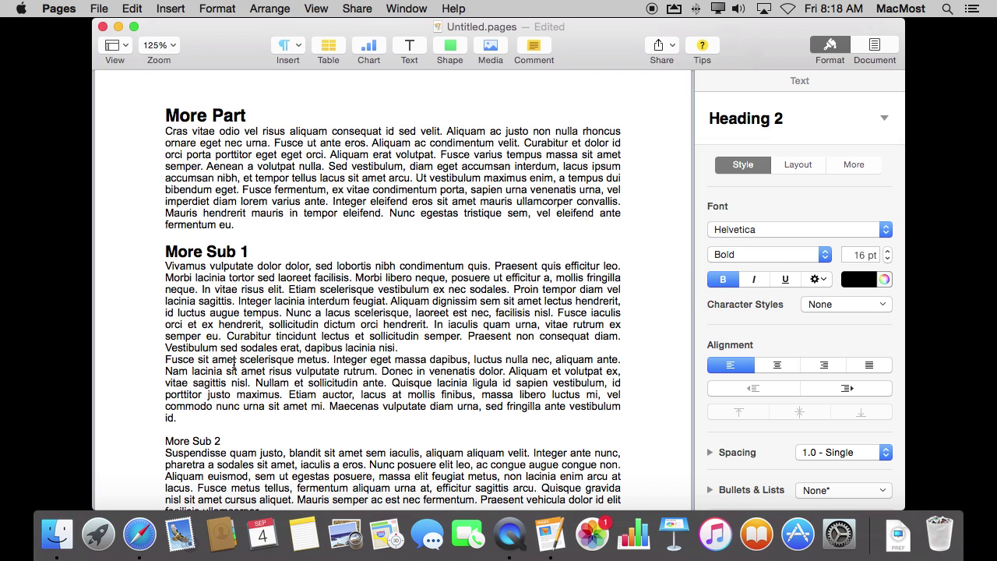
{"action": "left_click", "coordinate": [224, 444]}
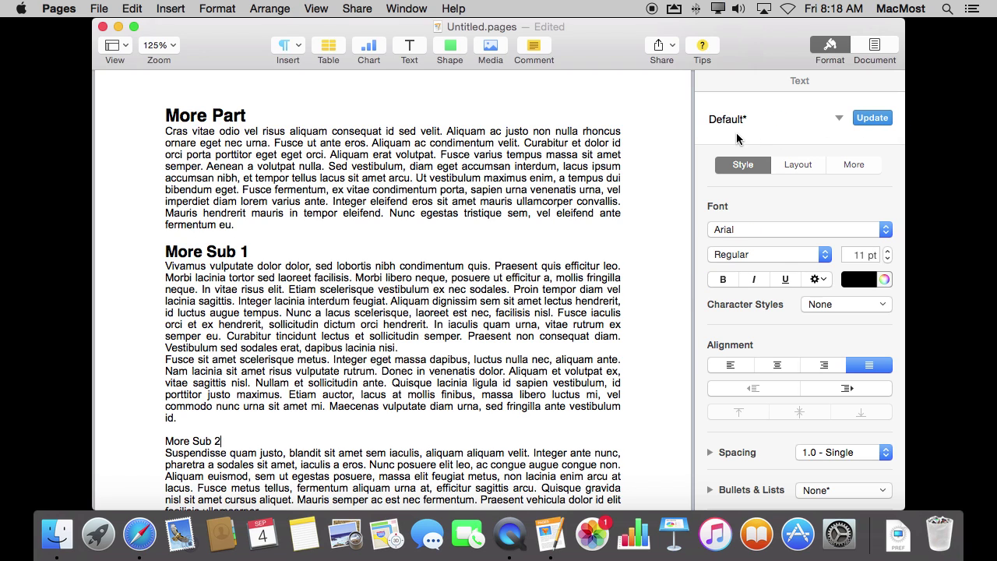
{"action": "left_click", "coordinate": [734, 130]}
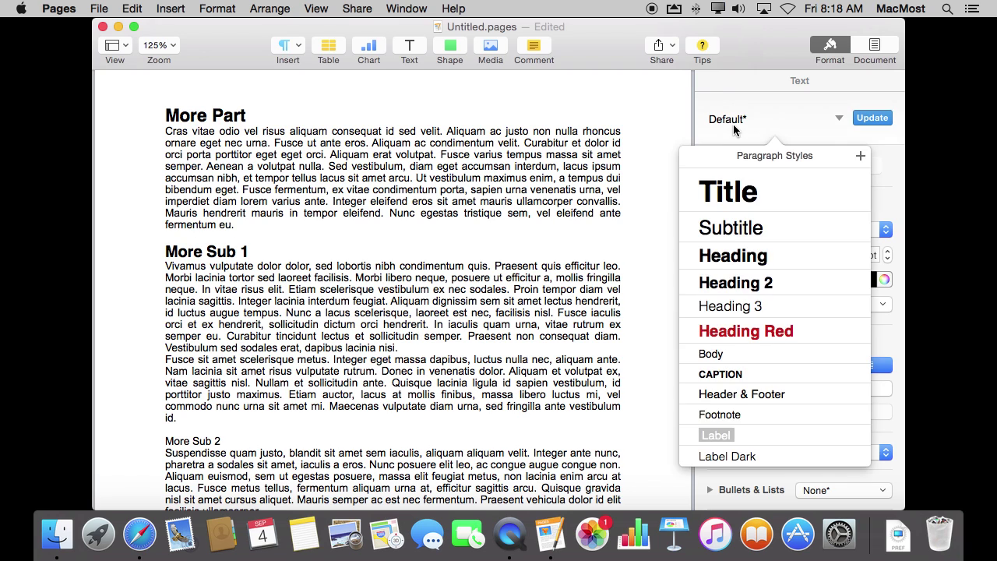
{"action": "left_click", "coordinate": [746, 285]}
{"action": "scroll", "coordinate": [345, 324], "scroll_direction": "down", "scroll_amount": 8}
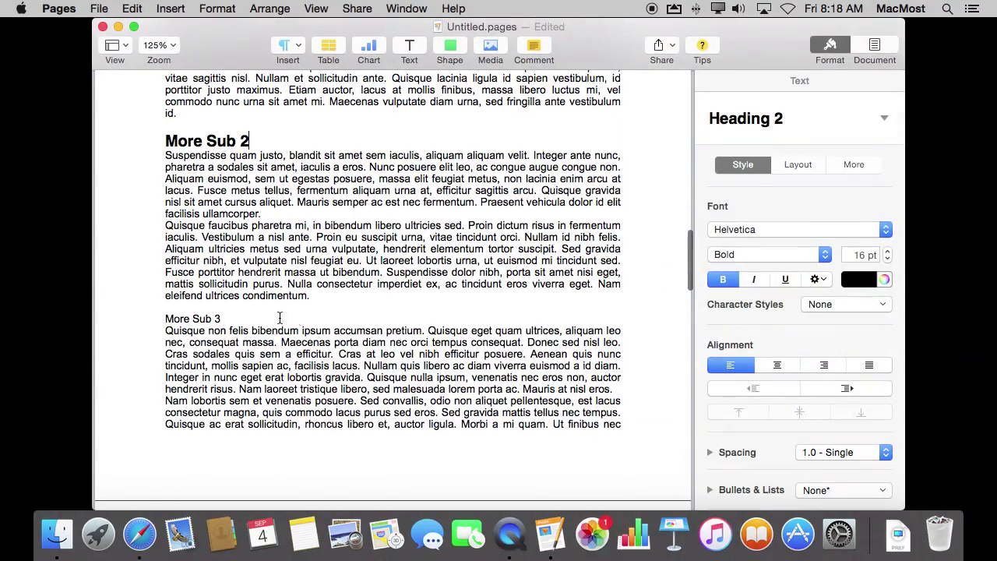
{"action": "left_click", "coordinate": [266, 318]}
{"action": "left_click", "coordinate": [843, 125]}
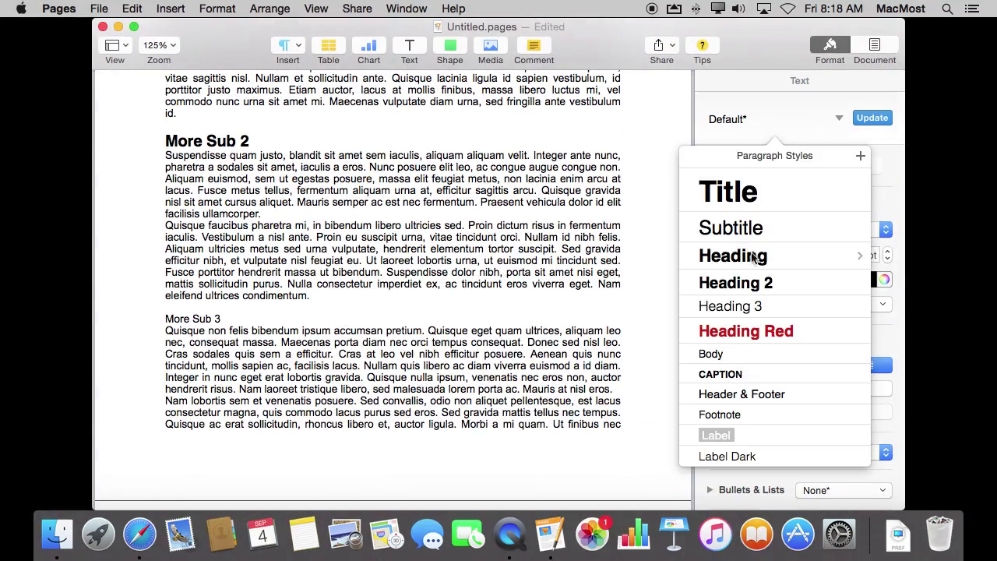
{"action": "left_click", "coordinate": [747, 282]}
Step: Set 'Another Part' to the Heading style
{"action": "scroll", "coordinate": [434, 345], "scroll_direction": "down", "scroll_amount": 10}
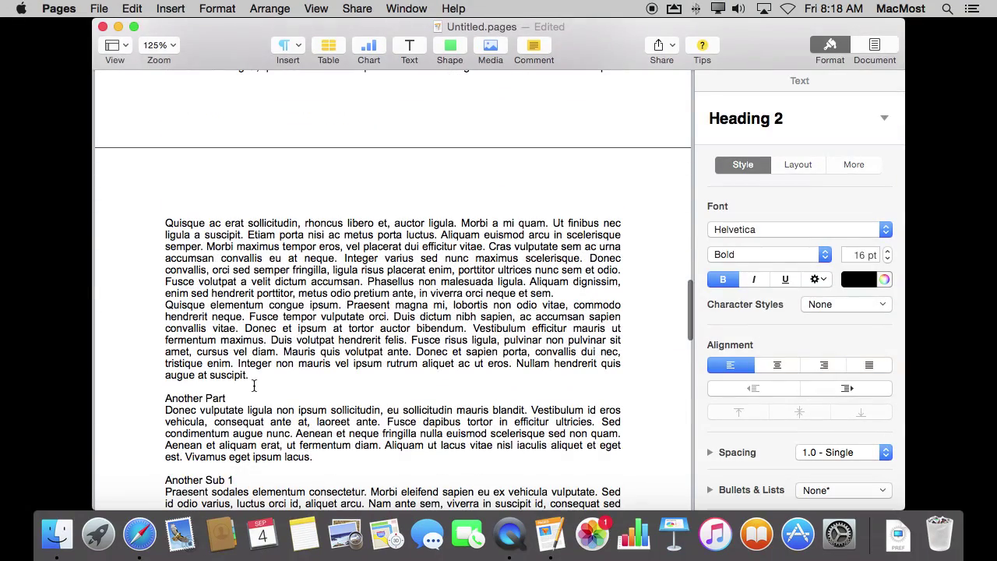
{"action": "left_click", "coordinate": [241, 398]}
{"action": "left_click", "coordinate": [790, 124]}
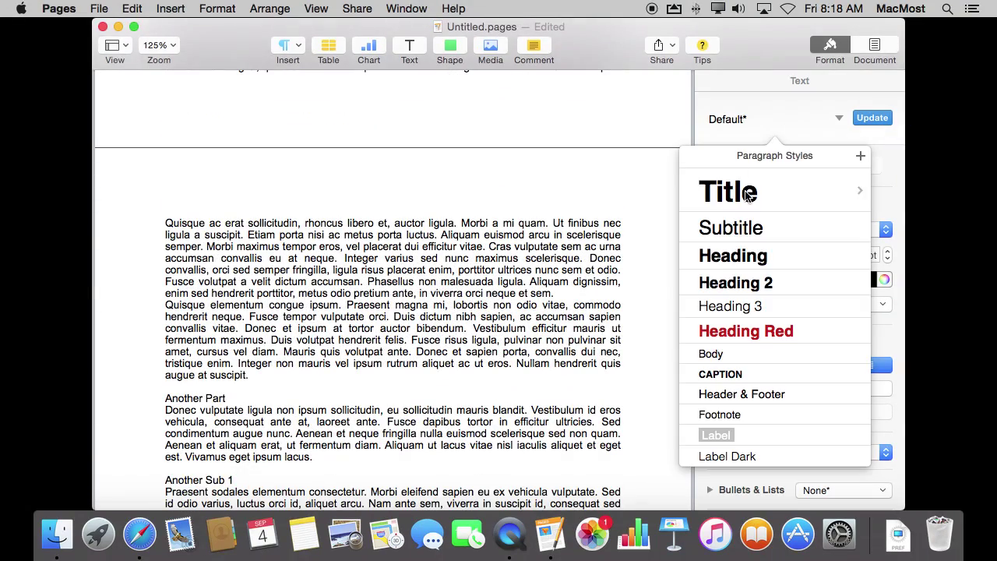
{"action": "left_click", "coordinate": [744, 257]}
{"action": "scroll", "coordinate": [389, 311], "scroll_direction": "down", "scroll_amount": 2}
{"action": "scroll", "coordinate": [291, 244], "scroll_direction": "down", "scroll_amount": 5}
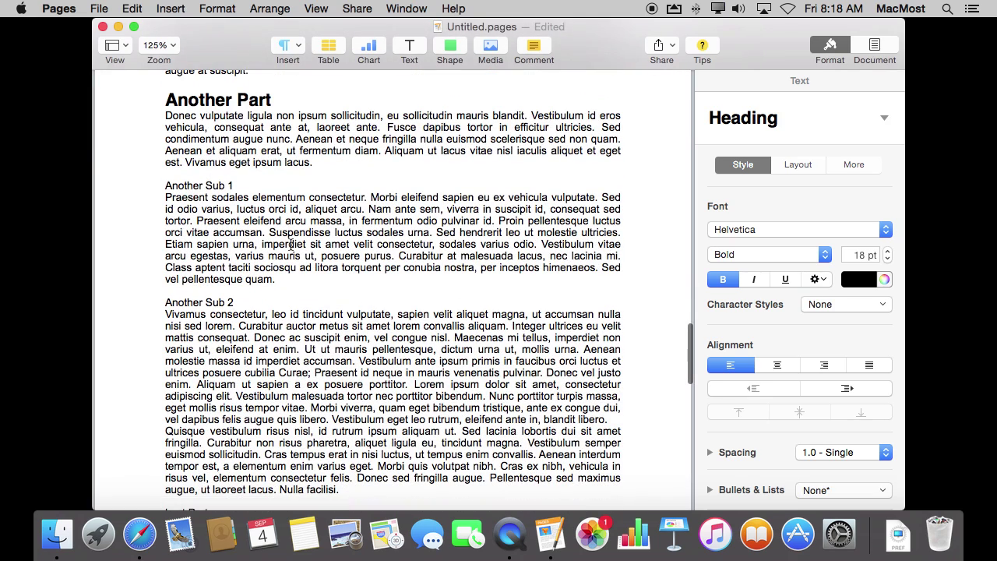
Step: Make Another Sub 1 and Another Sub 2 Heading 2 subheadings
{"action": "left_click", "coordinate": [259, 191]}
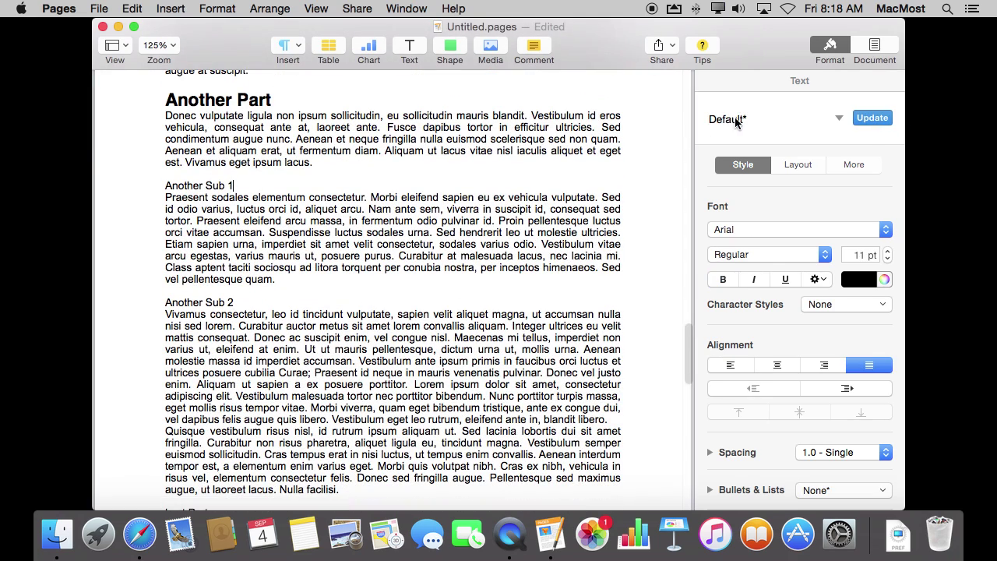
{"action": "left_click", "coordinate": [737, 121]}
{"action": "left_click", "coordinate": [733, 285]}
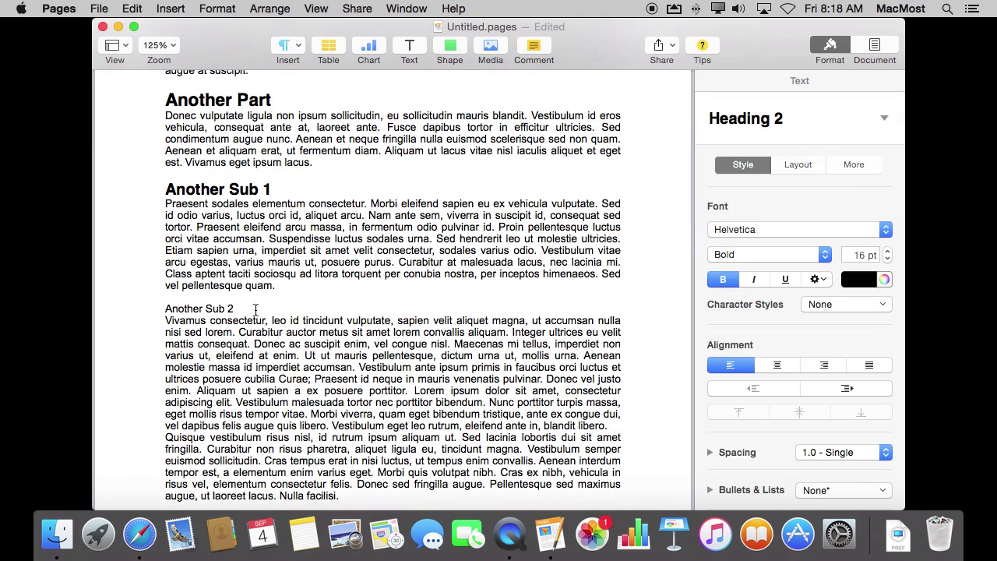
{"action": "left_click", "coordinate": [253, 307]}
{"action": "left_click", "coordinate": [744, 119]}
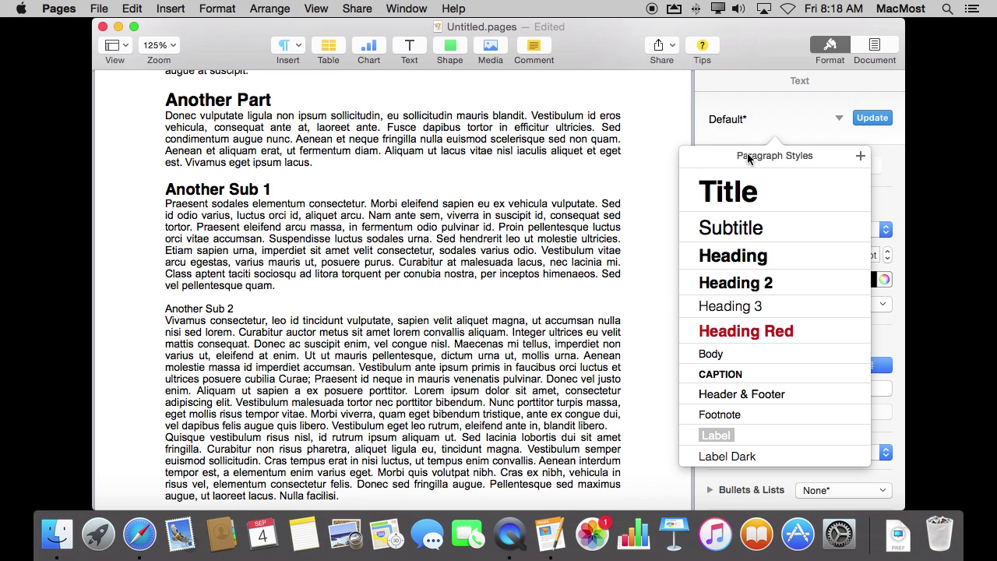
{"action": "left_click", "coordinate": [746, 285]}
{"action": "scroll", "coordinate": [471, 322], "scroll_direction": "down", "scroll_amount": 5}
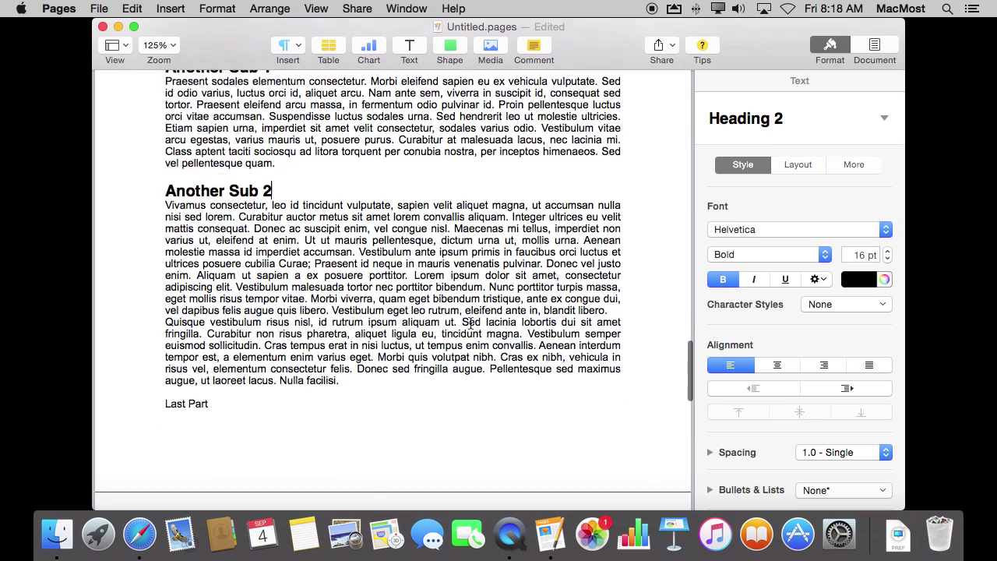
{"action": "scroll", "coordinate": [471, 321], "scroll_direction": "down", "scroll_amount": 10}
Step: Set 'Last Part' to the top-level Heading style
{"action": "left_click", "coordinate": [193, 167]}
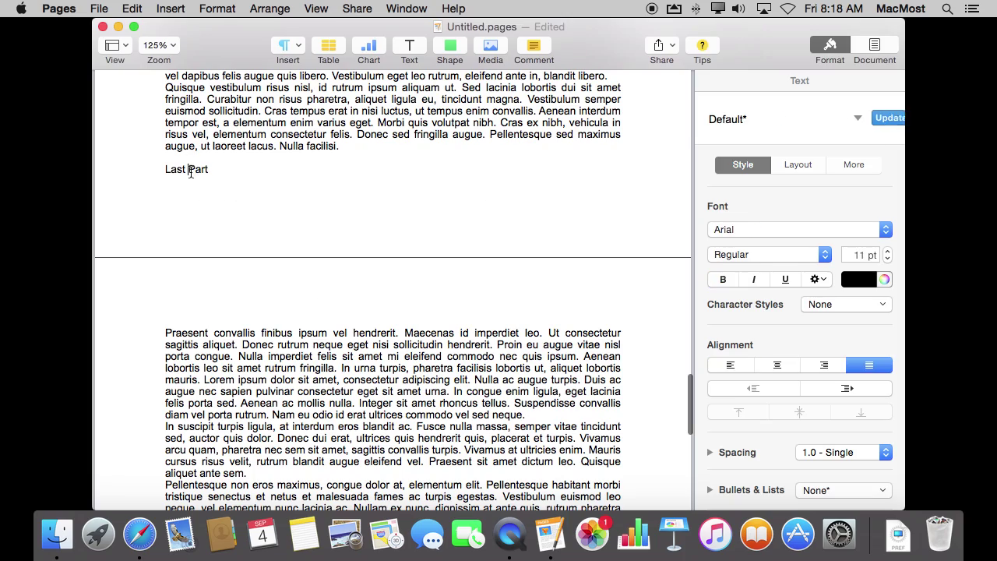
{"action": "left_click", "coordinate": [751, 119]}
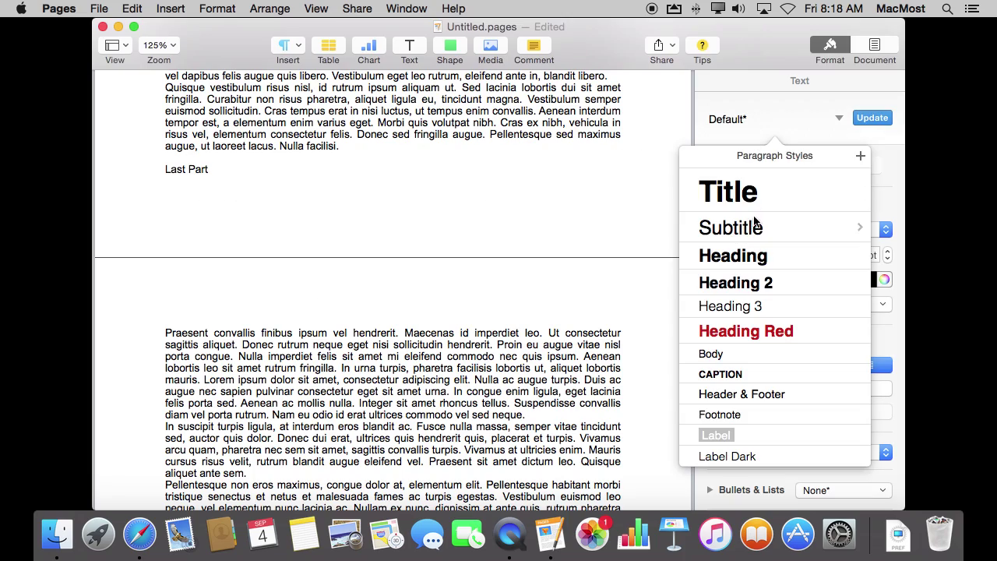
{"action": "left_click", "coordinate": [756, 256]}
{"action": "scroll", "coordinate": [381, 285], "scroll_direction": "up", "scroll_amount": 10}
{"action": "scroll", "coordinate": [379, 285], "scroll_direction": "up", "scroll_amount": 10}
Step: Return to the top of the document and view the Heading paragraph style's options
{"action": "scroll", "coordinate": [377, 283], "scroll_direction": "up", "scroll_amount": 10}
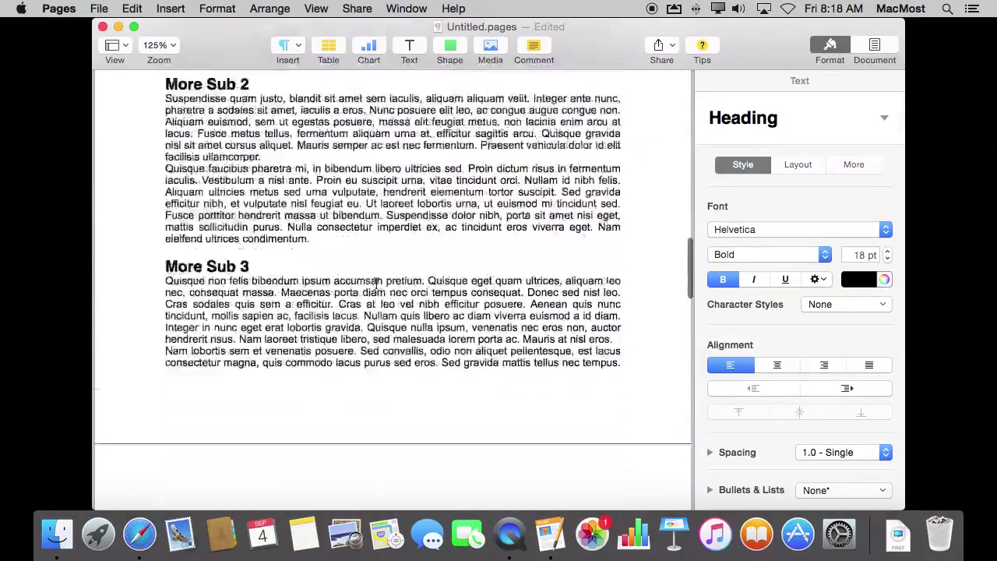
{"action": "scroll", "coordinate": [377, 284], "scroll_direction": "up", "scroll_amount": 5}
{"action": "scroll", "coordinate": [377, 283], "scroll_direction": "up", "scroll_amount": 5}
{"action": "scroll", "coordinate": [376, 283], "scroll_direction": "up", "scroll_amount": 3}
{"action": "scroll", "coordinate": [376, 284], "scroll_direction": "up", "scroll_amount": 10}
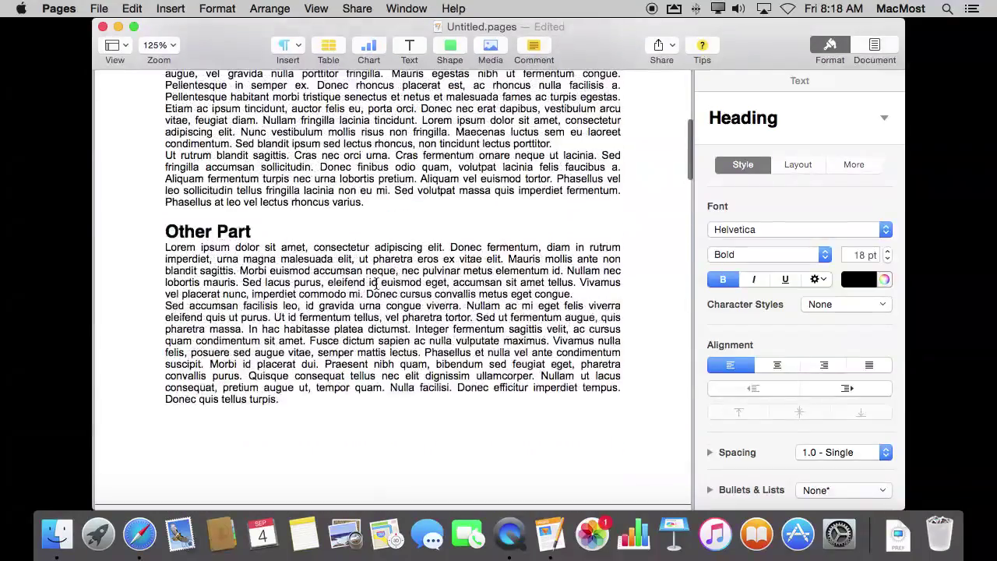
{"action": "scroll", "coordinate": [376, 284], "scroll_direction": "up", "scroll_amount": 3}
{"action": "scroll", "coordinate": [377, 283], "scroll_direction": "up", "scroll_amount": 5}
{"action": "scroll", "coordinate": [377, 283], "scroll_direction": "up", "scroll_amount": 2}
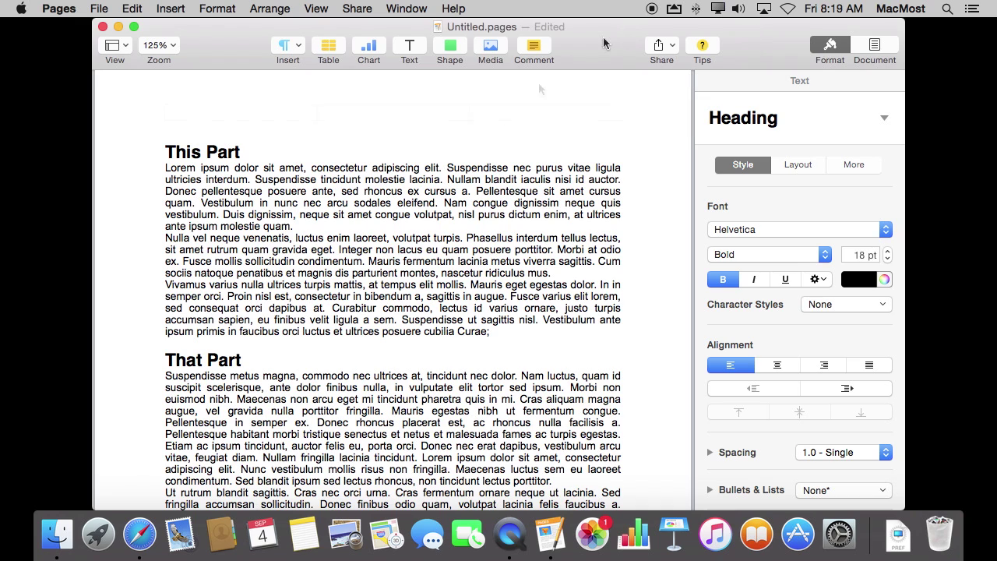
{"action": "left_click", "coordinate": [884, 118]}
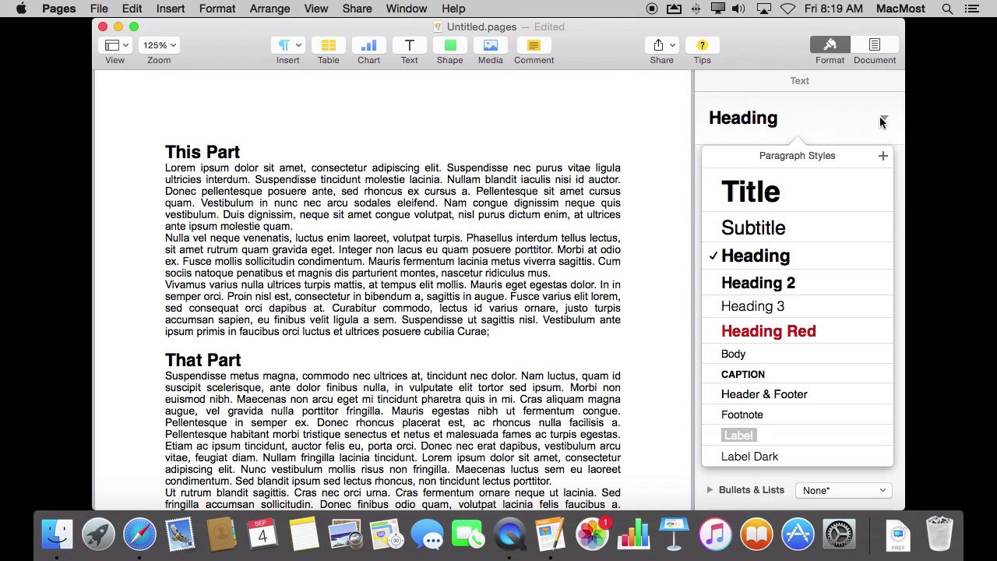
{"action": "left_click", "coordinate": [882, 258]}
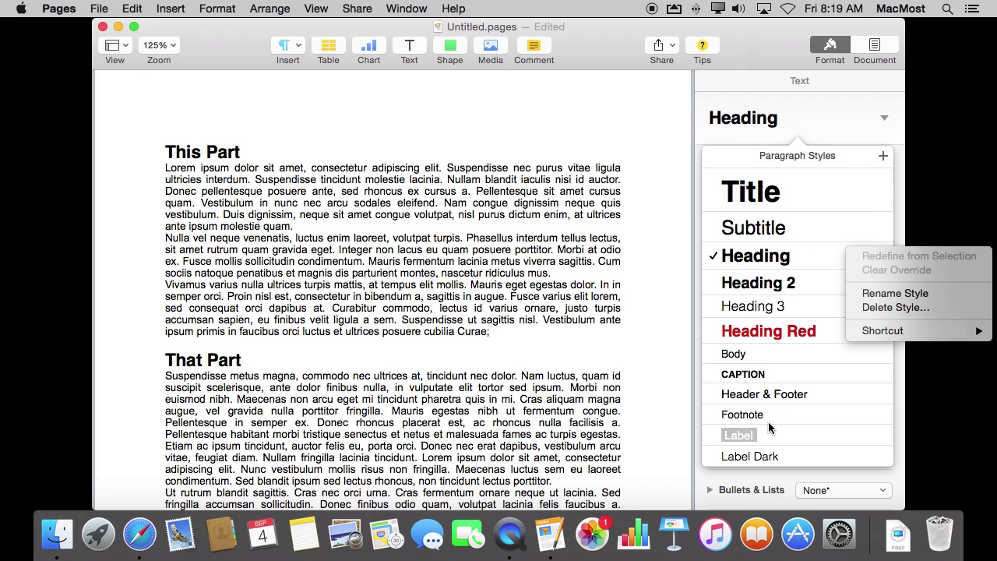
Step: Insert a page break before 'This Part', leaving page 1 blank
{"action": "left_click", "coordinate": [387, 242]}
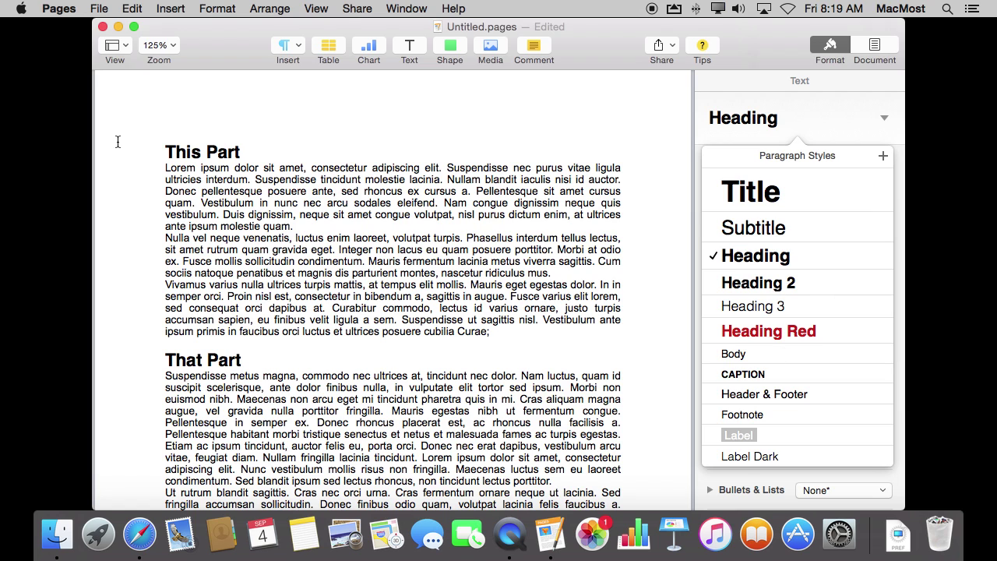
{"action": "left_click", "coordinate": [159, 150]}
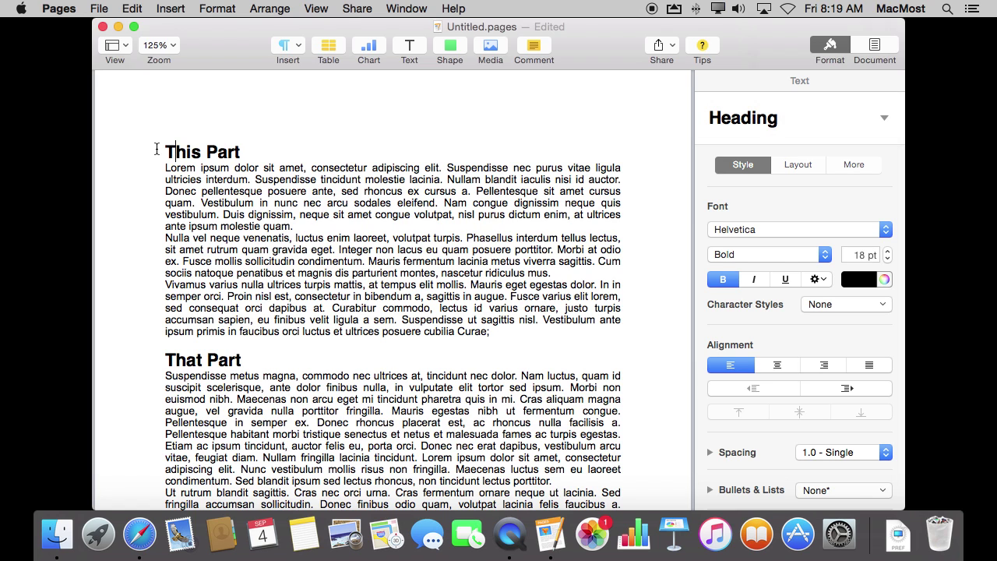
{"action": "scroll", "coordinate": [394, 327], "scroll_direction": "up", "scroll_amount": 3}
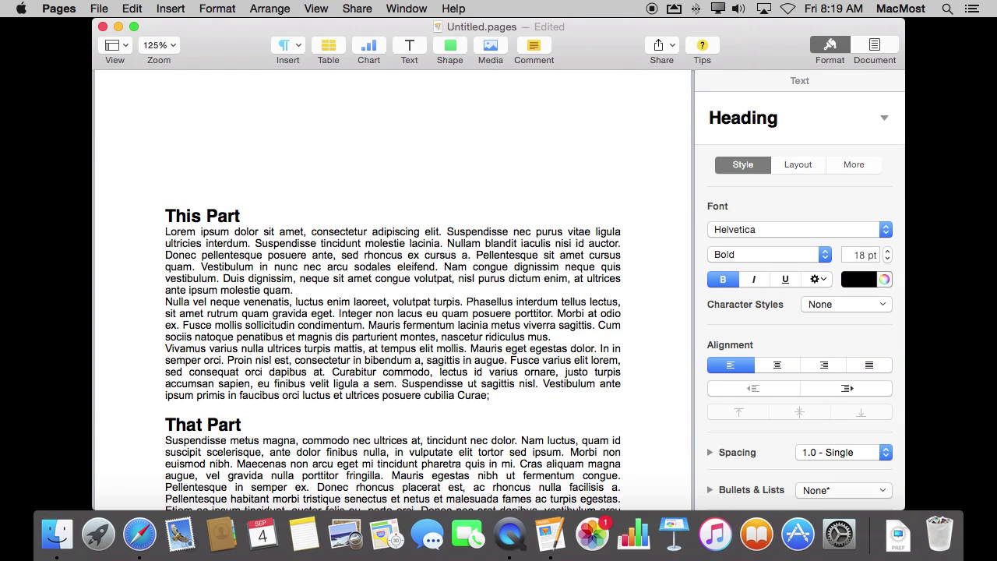
{"action": "left_click", "coordinate": [170, 9]}
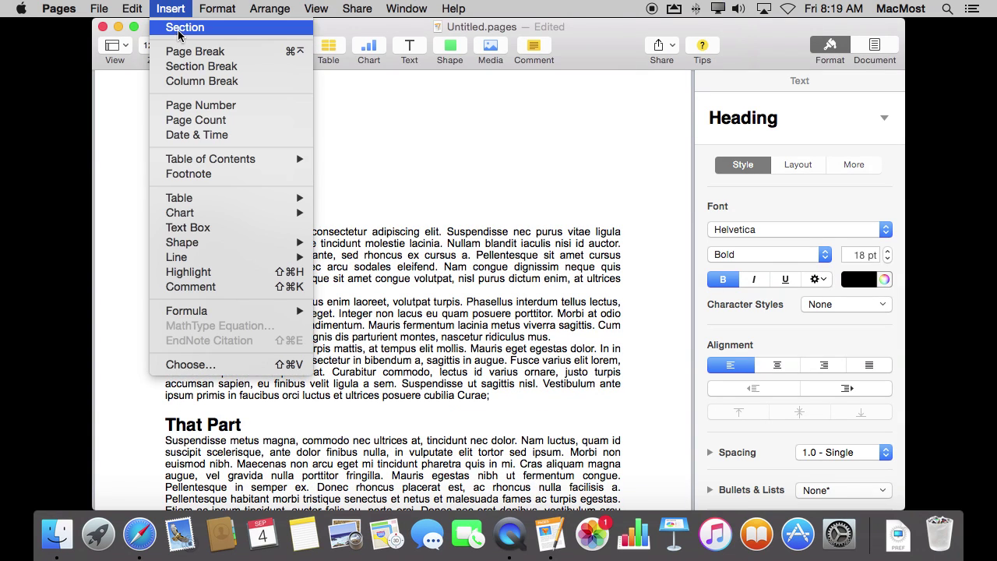
{"action": "left_click", "coordinate": [182, 51]}
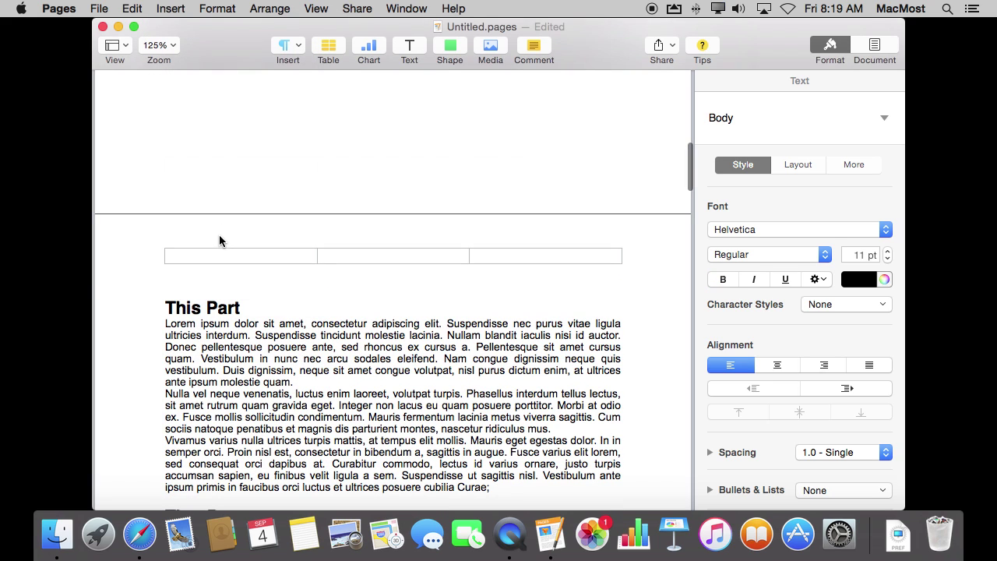
{"action": "left_click", "coordinate": [164, 309]}
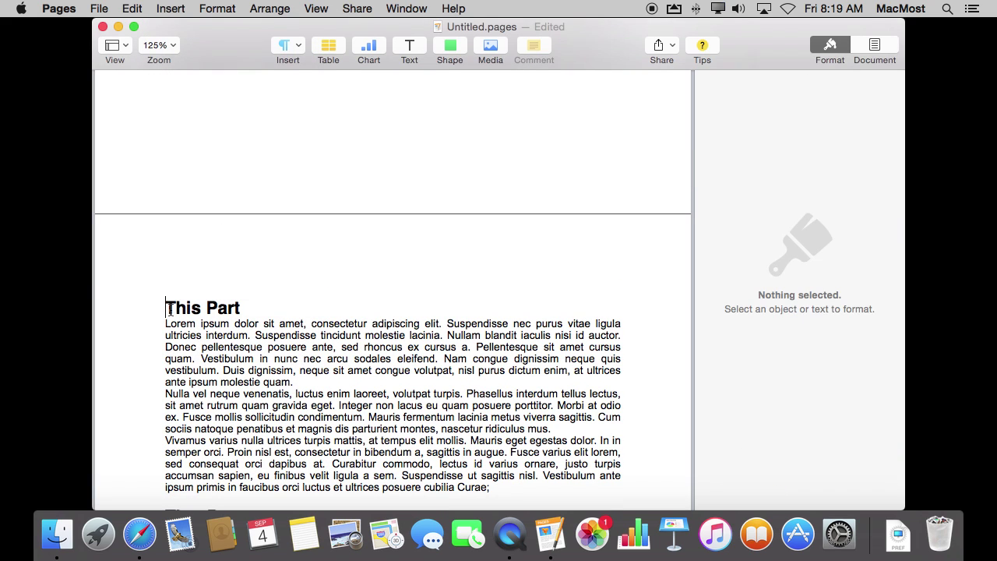
{"action": "scroll", "coordinate": [169, 309], "scroll_direction": "down", "scroll_amount": 1}
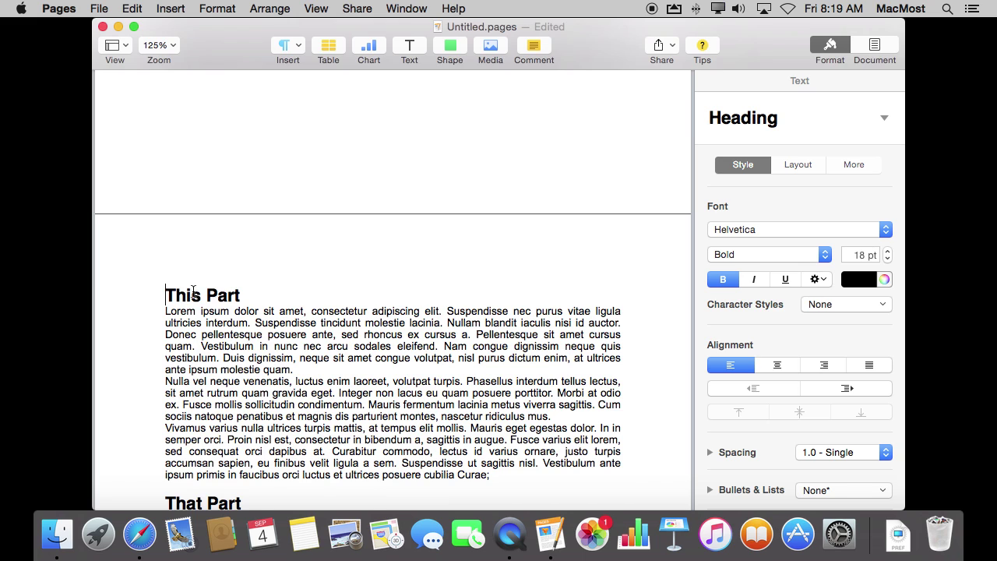
{"action": "key", "text": "Up"}
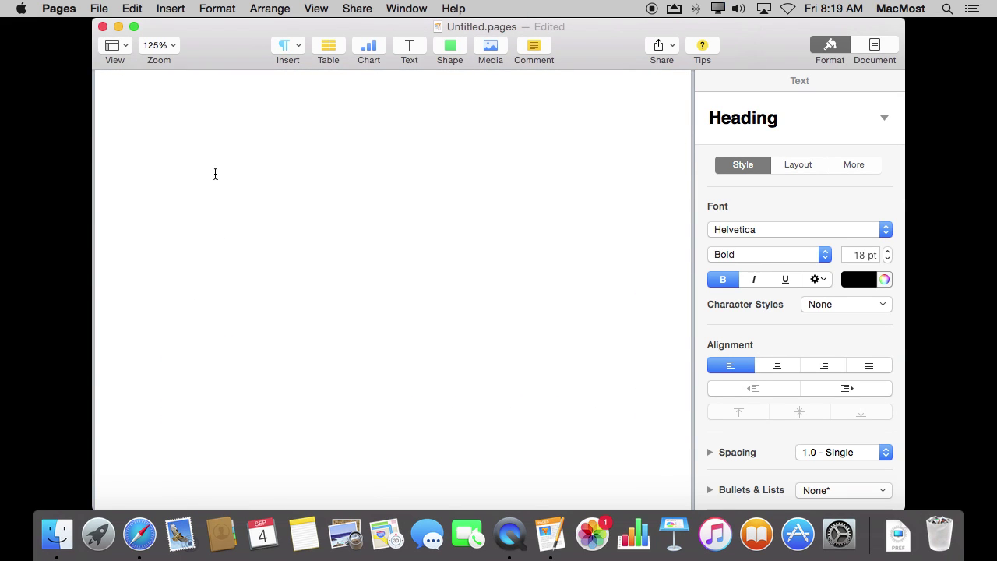
Step: Insert a whole-document table of contents at the top of page 1
{"action": "left_click", "coordinate": [172, 7]}
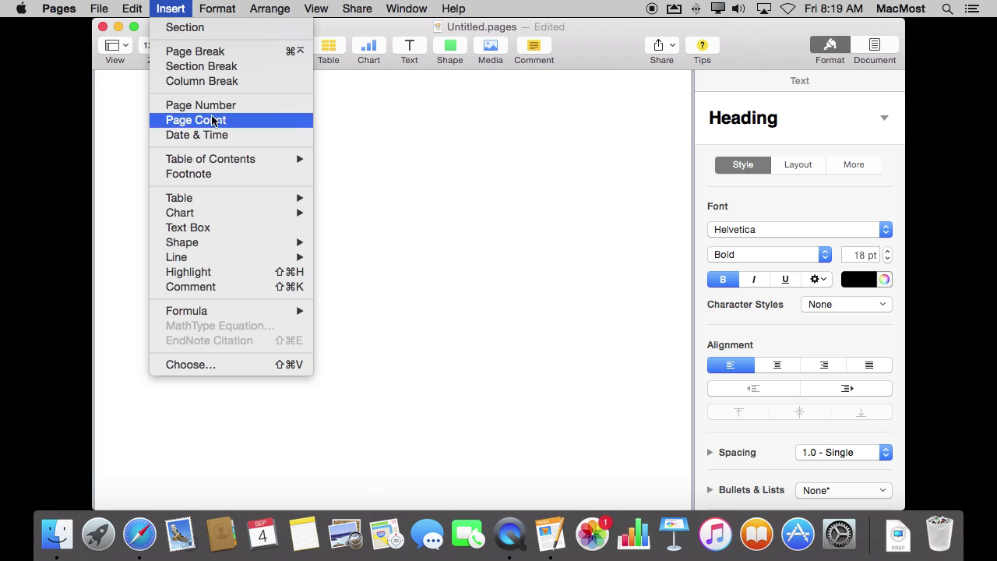
{"action": "mouse_move", "coordinate": [210, 159]}
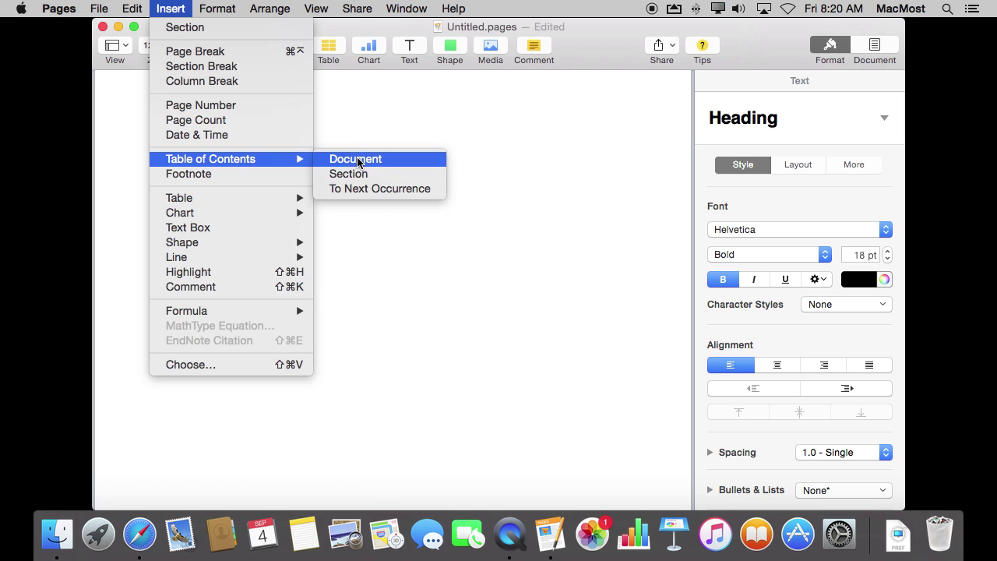
{"action": "left_click", "coordinate": [358, 162]}
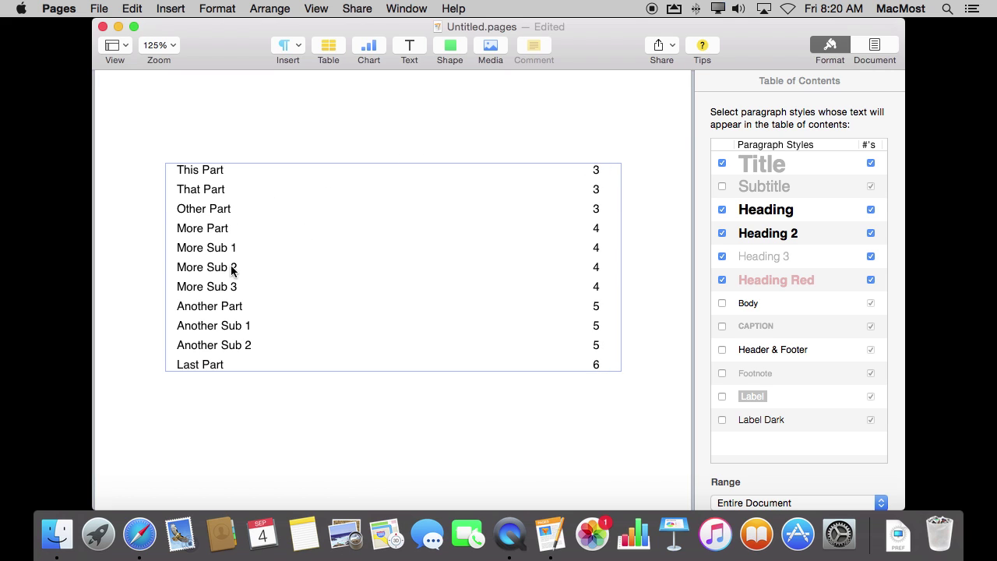
{"action": "scroll", "coordinate": [230, 300], "scroll_direction": "down", "scroll_amount": 5}
Step: Add '!' to the first heading so it reads 'This Part!' and check the contents entry
{"action": "scroll", "coordinate": [228, 296], "scroll_direction": "down", "scroll_amount": 5}
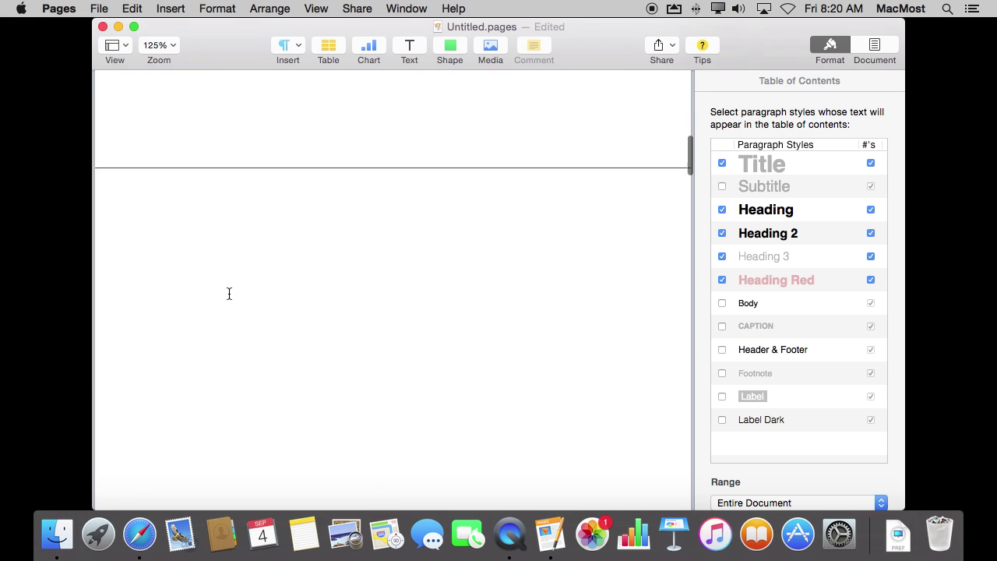
{"action": "scroll", "coordinate": [229, 294], "scroll_direction": "down", "scroll_amount": 2}
{"action": "scroll", "coordinate": [229, 293], "scroll_direction": "down", "scroll_amount": 1}
{"action": "scroll", "coordinate": [229, 293], "scroll_direction": "down", "scroll_amount": 3}
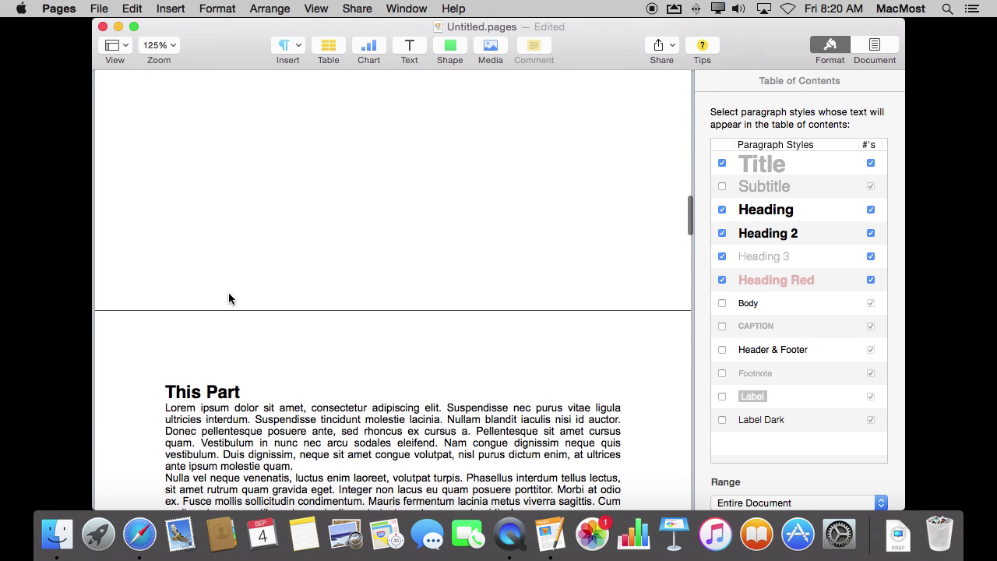
{"action": "scroll", "coordinate": [228, 292], "scroll_direction": "down", "scroll_amount": 2}
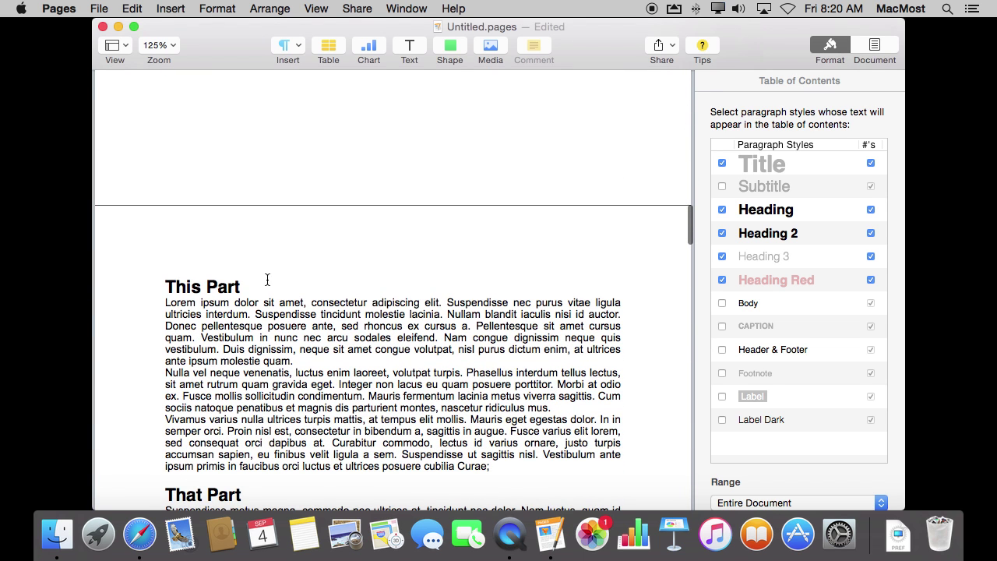
{"action": "left_click", "coordinate": [263, 288]}
{"action": "type", "text": "!"}
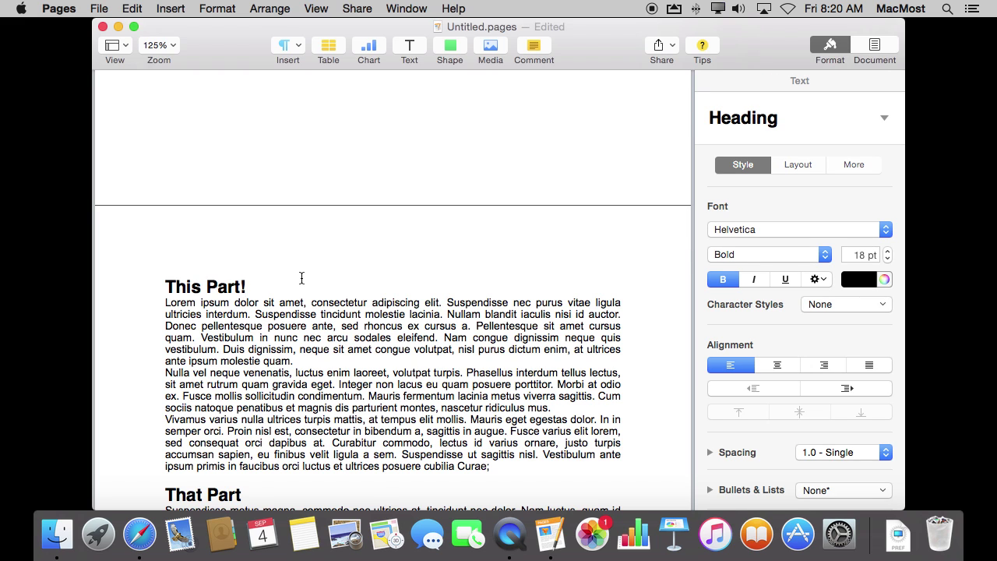
{"action": "scroll", "coordinate": [301, 278], "scroll_direction": "up", "scroll_amount": 10}
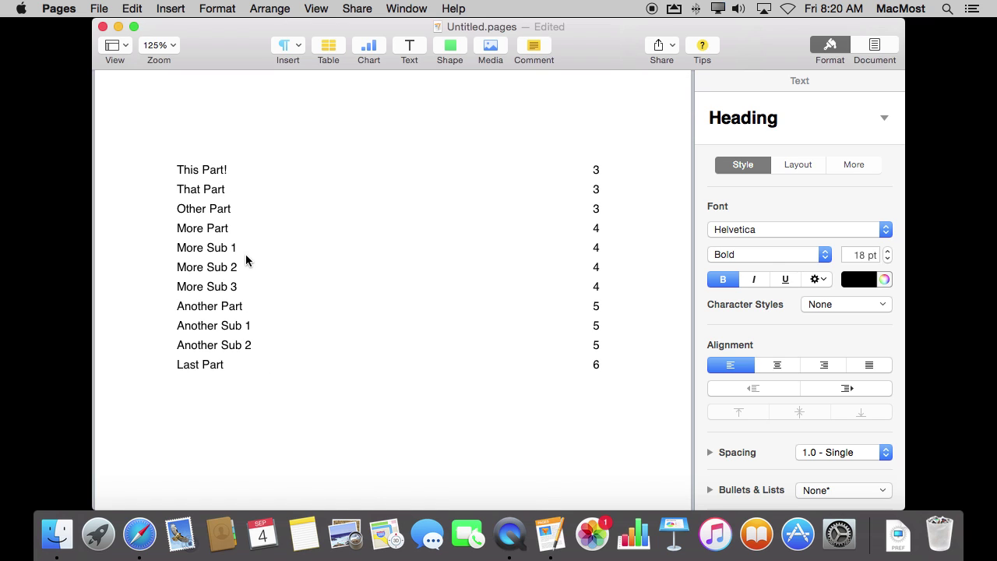
Step: Exclude Title style from the table of contents and select its top-level entries for text formatting
{"action": "left_click", "coordinate": [215, 177]}
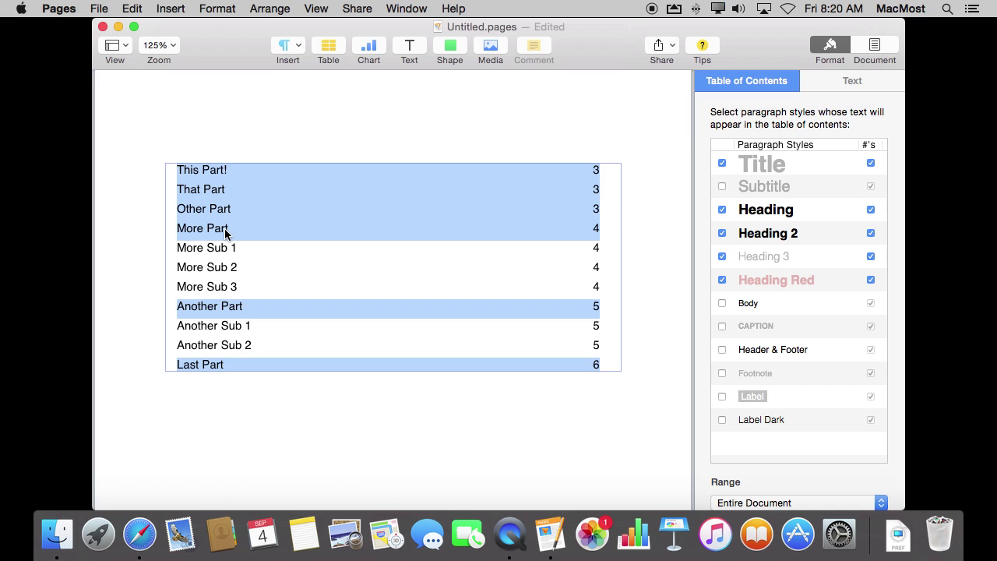
{"action": "left_click", "coordinate": [215, 268]}
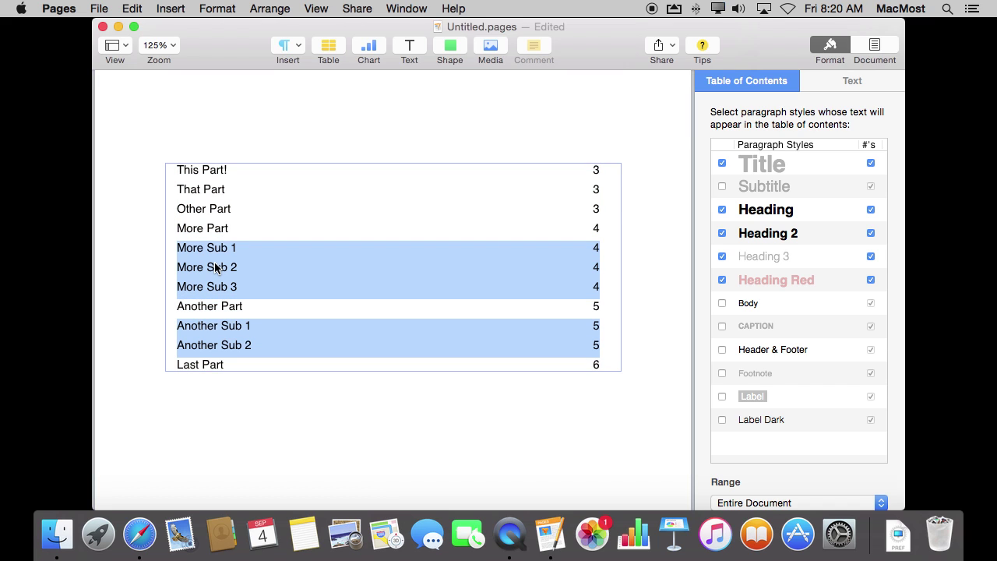
{"action": "left_click", "coordinate": [215, 204]}
{"action": "left_click", "coordinate": [218, 271]}
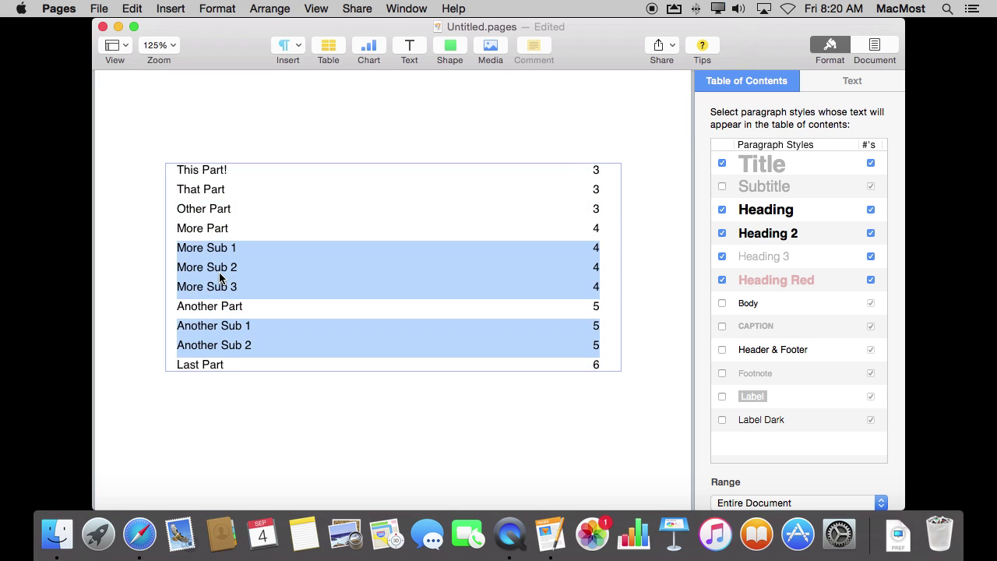
{"action": "left_click", "coordinate": [214, 218]}
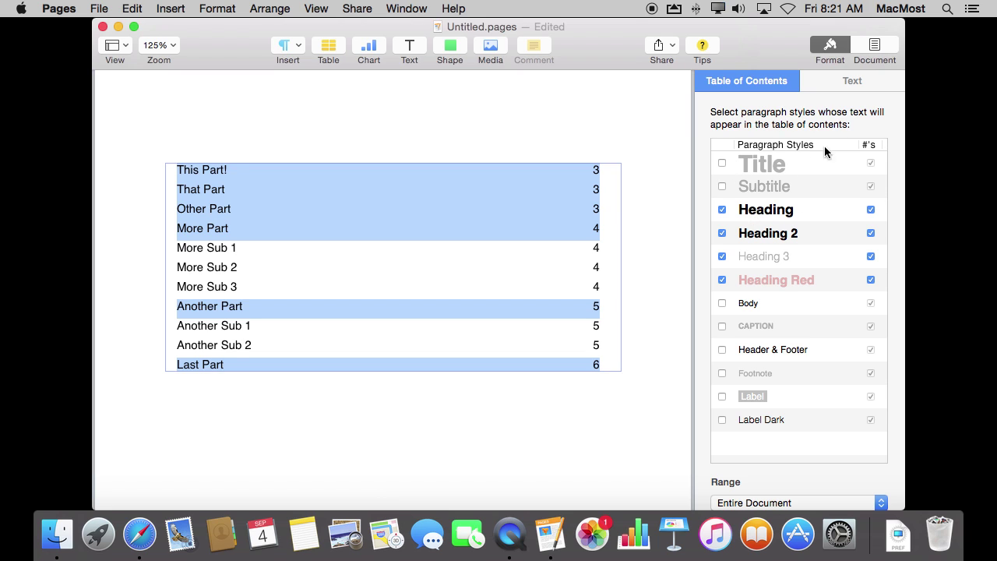
{"action": "left_click", "coordinate": [853, 83]}
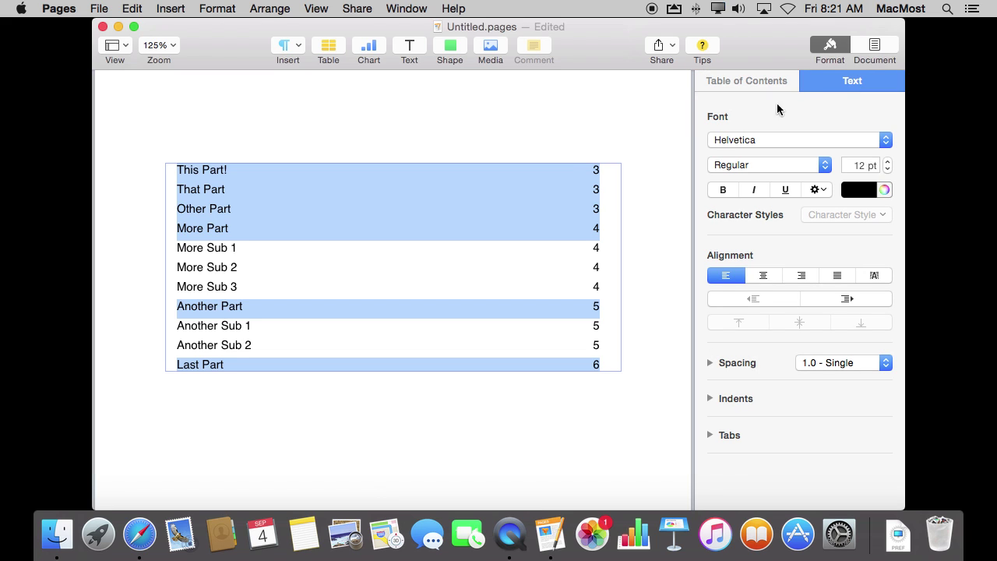
Step: Bold the top-level contents entries and give the sub-entries a 0.42 in first indent
{"action": "left_click", "coordinate": [724, 192]}
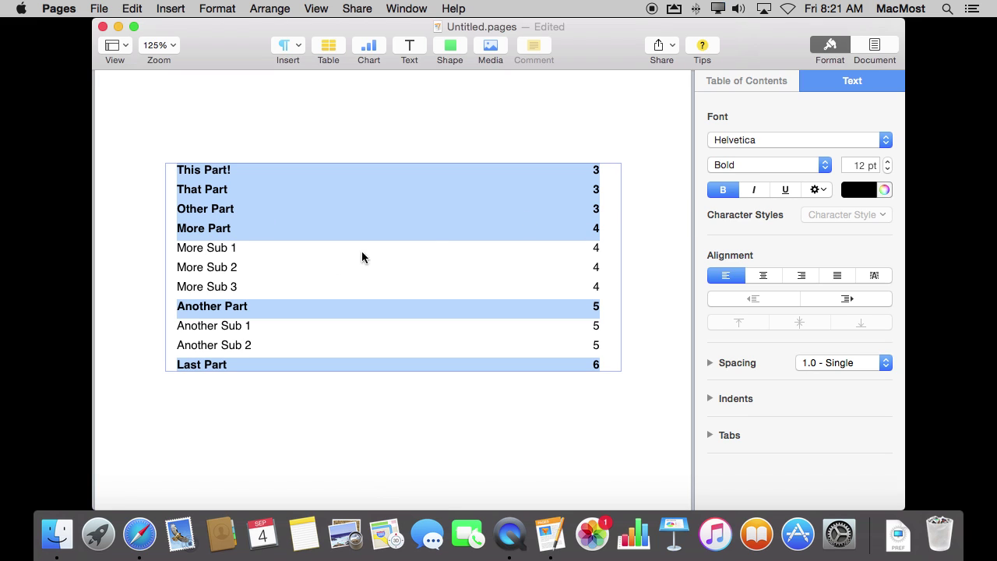
{"action": "left_click", "coordinate": [210, 277]}
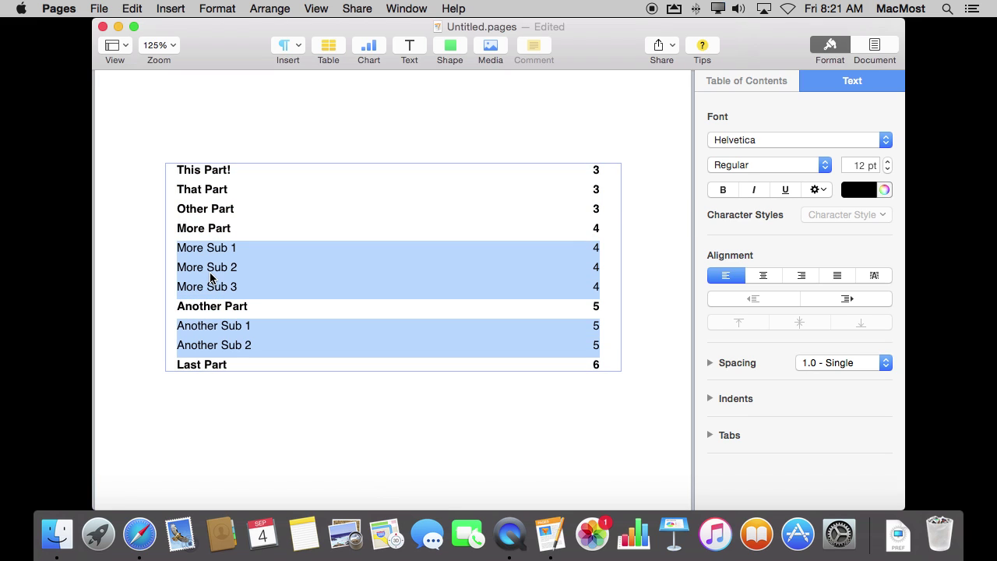
{"action": "left_click", "coordinate": [754, 190]}
{"action": "left_click", "coordinate": [710, 398]}
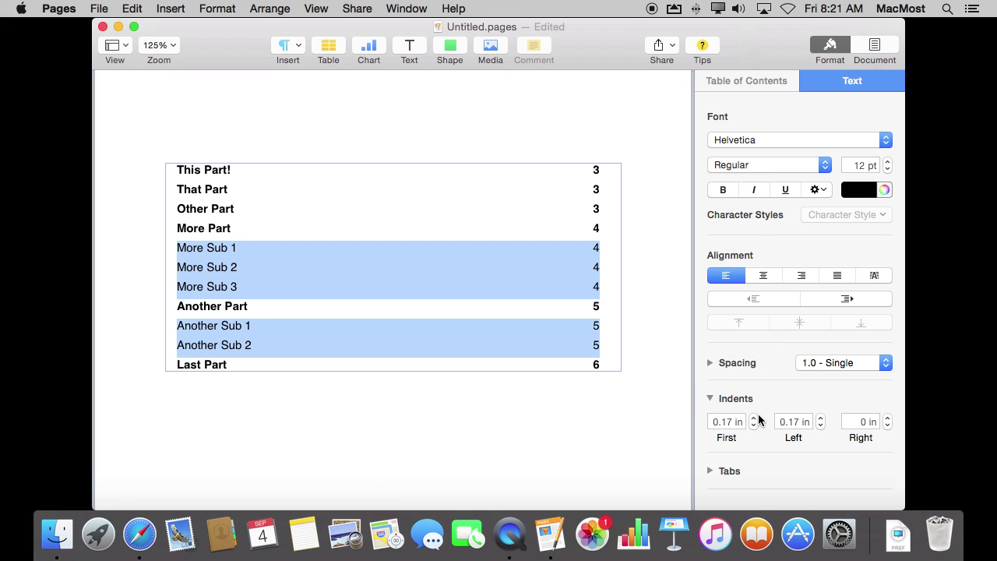
{"action": "left_click", "coordinate": [754, 419]}
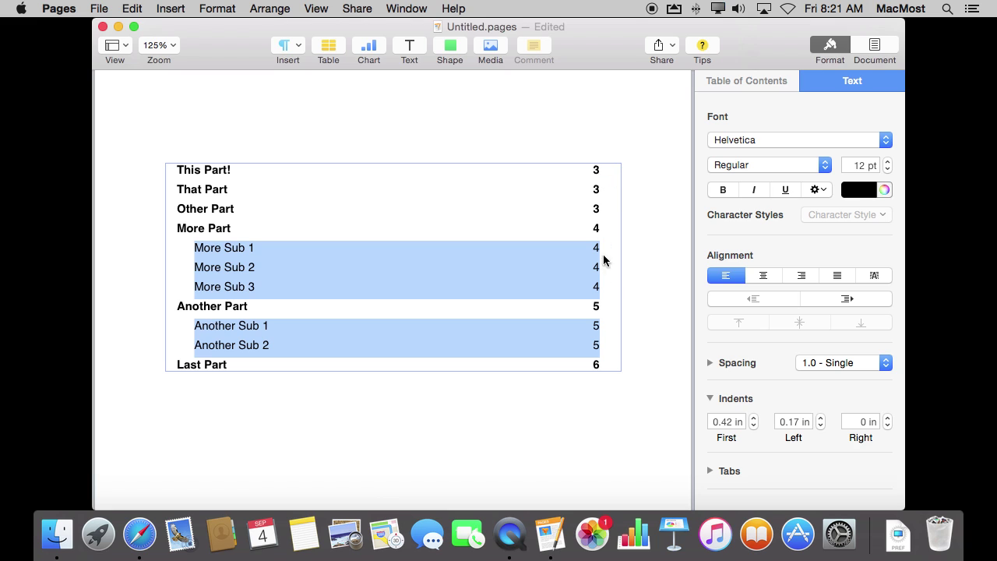
{"action": "left_click", "coordinate": [188, 148]}
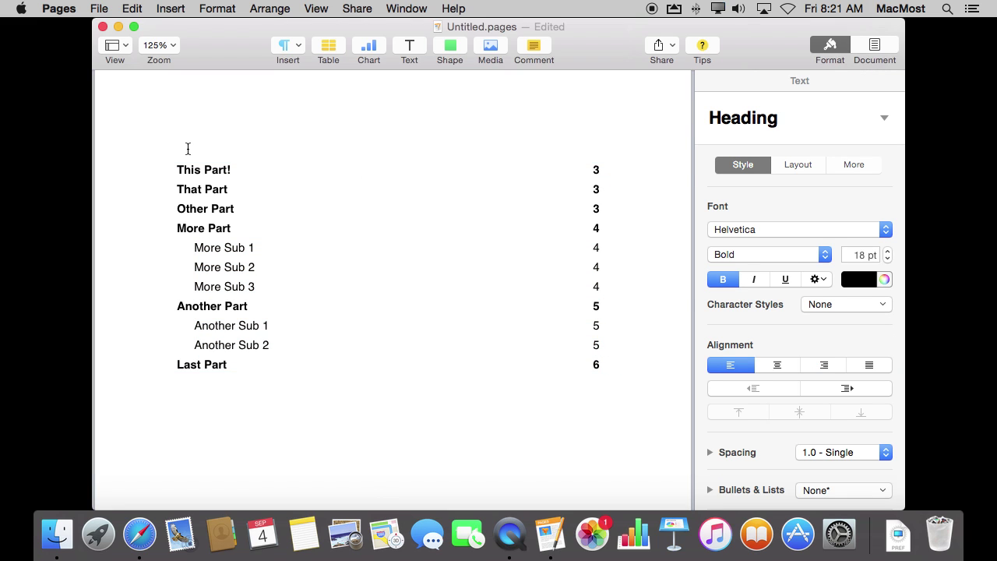
Step: Add a 'Table of Contents' title in Title style above the list, followed by an empty line
{"action": "type", "text": "Tab"}
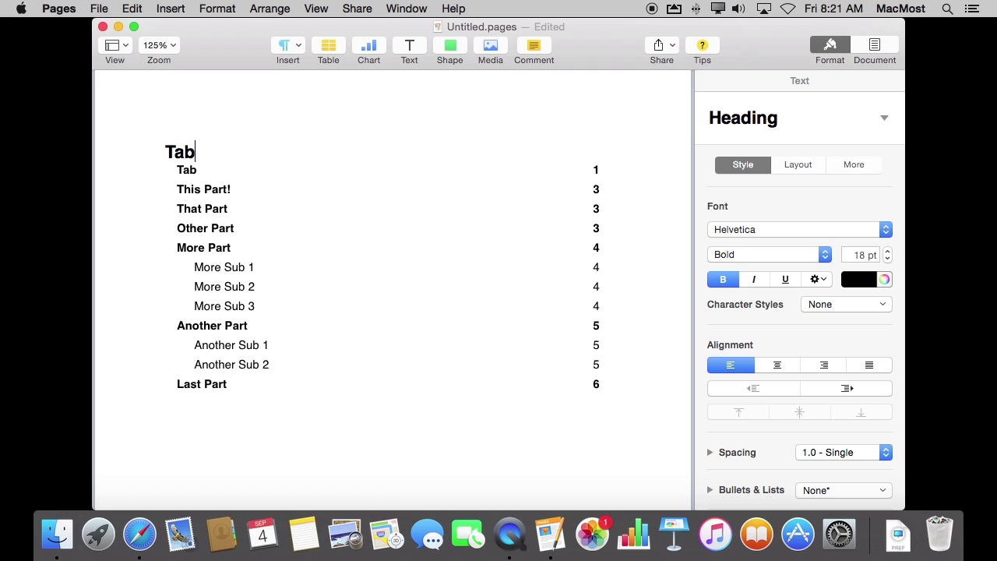
{"action": "type", "text": "le of Co"}
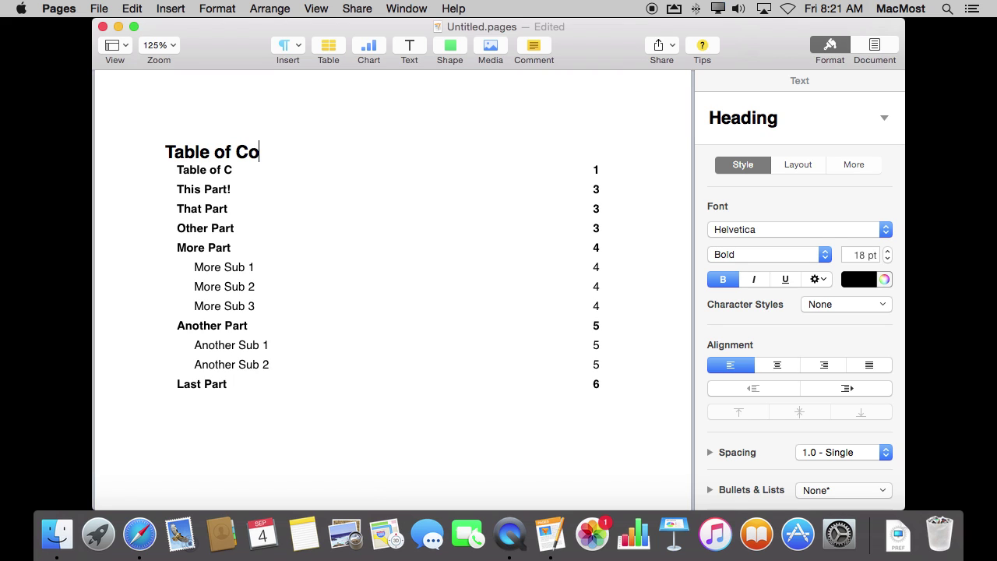
{"action": "type", "text": "ntents"}
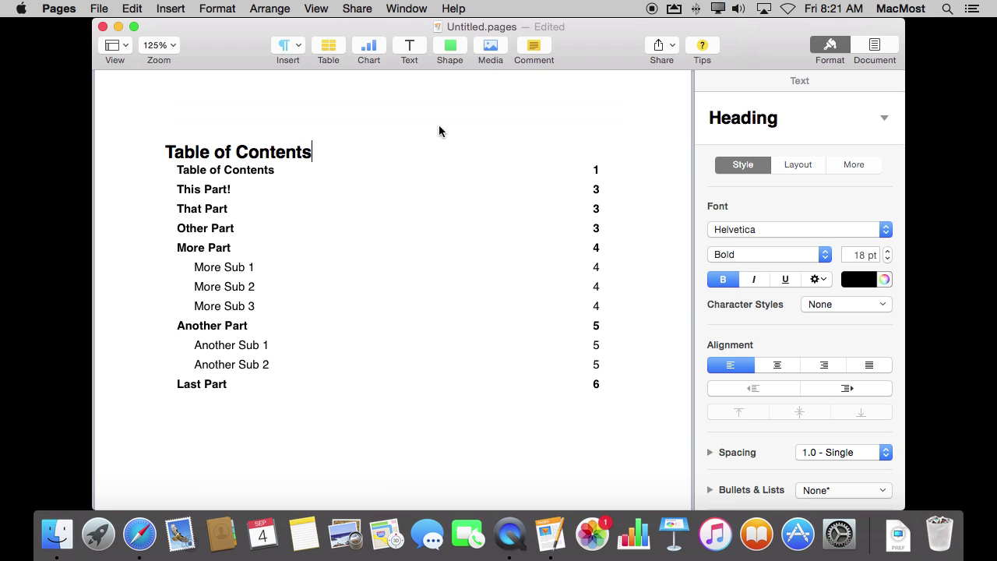
{"action": "left_click", "coordinate": [855, 119]}
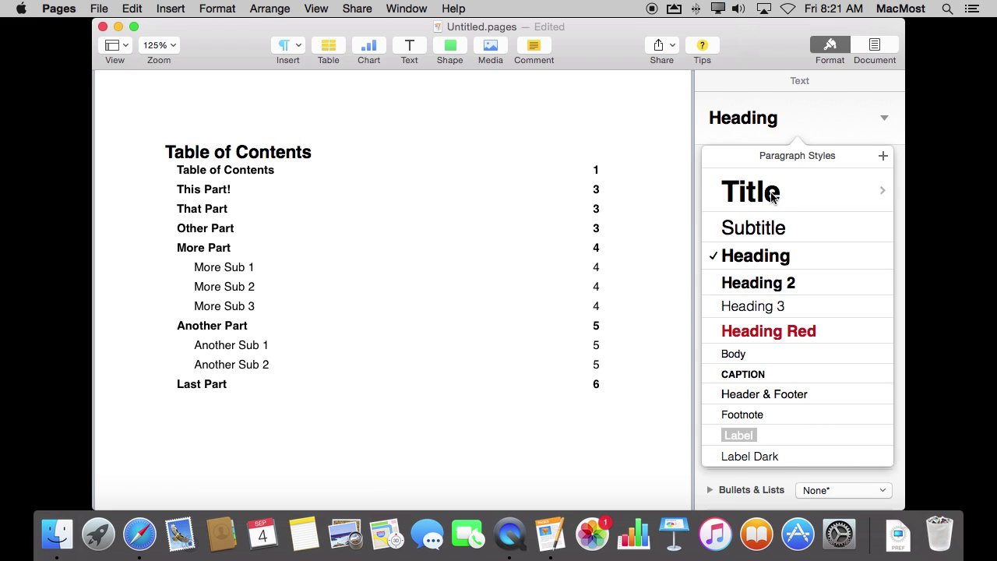
{"action": "left_click", "coordinate": [771, 191]}
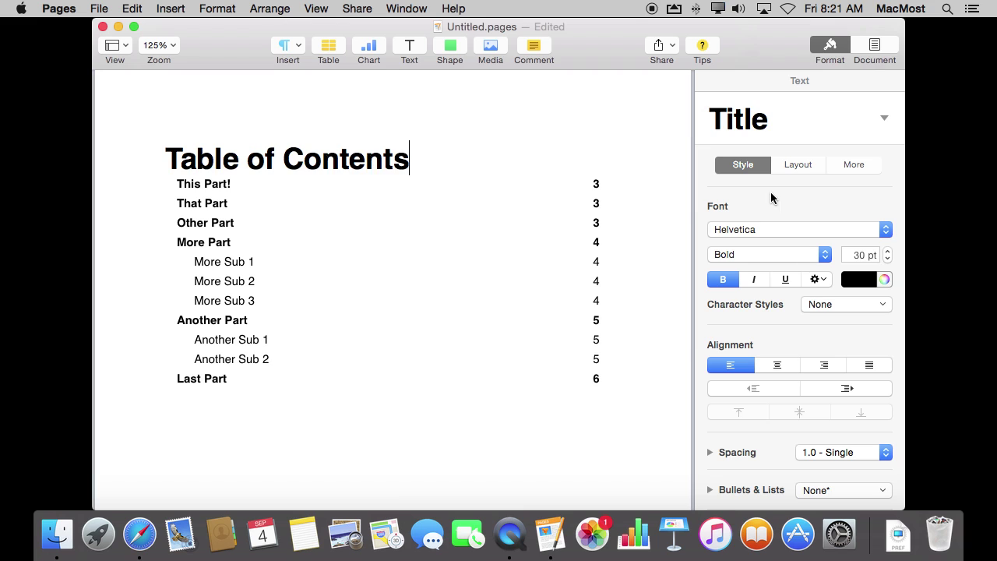
{"action": "left_click", "coordinate": [886, 117]}
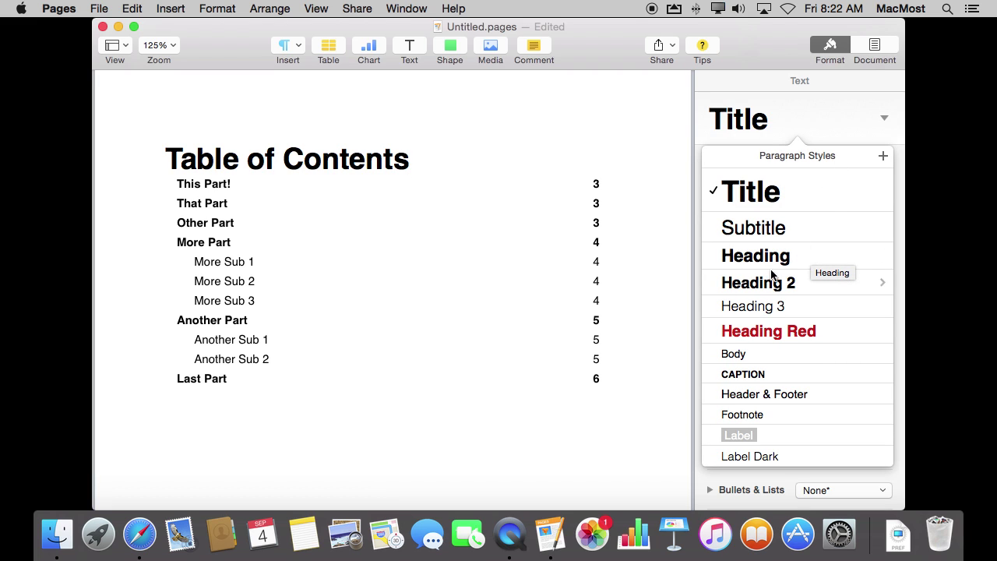
{"action": "left_click", "coordinate": [397, 158]}
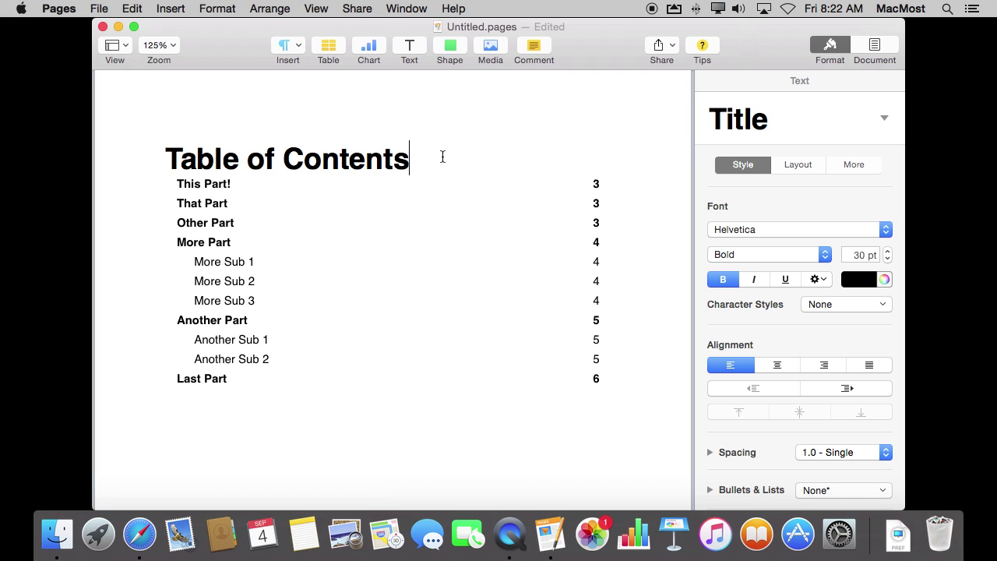
{"action": "key", "text": "Return"}
Step: Select the table of contents entries, ending with all top-level entries selected
{"action": "left_click", "coordinate": [215, 217]}
{"action": "left_click", "coordinate": [236, 301]}
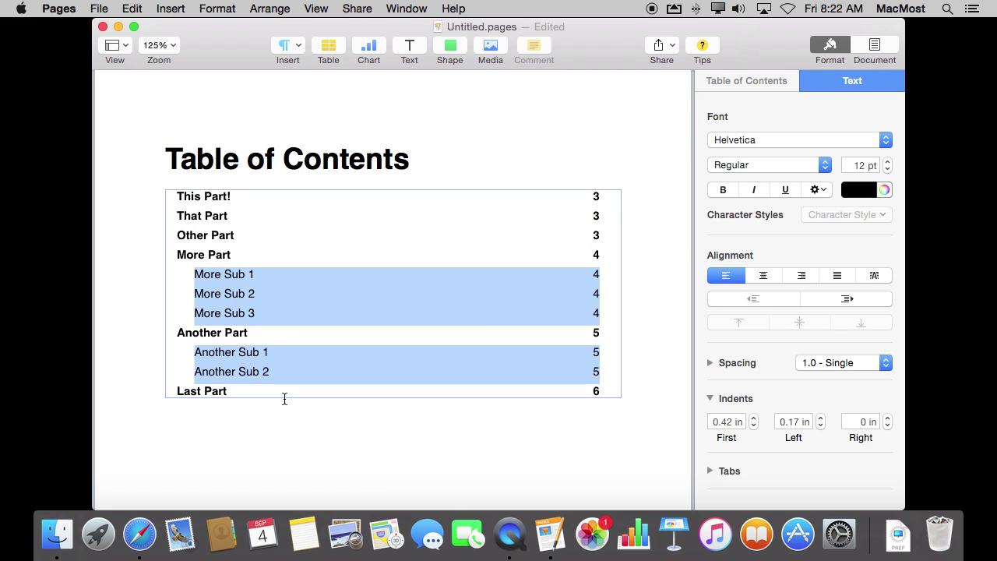
{"action": "left_click", "coordinate": [246, 223]}
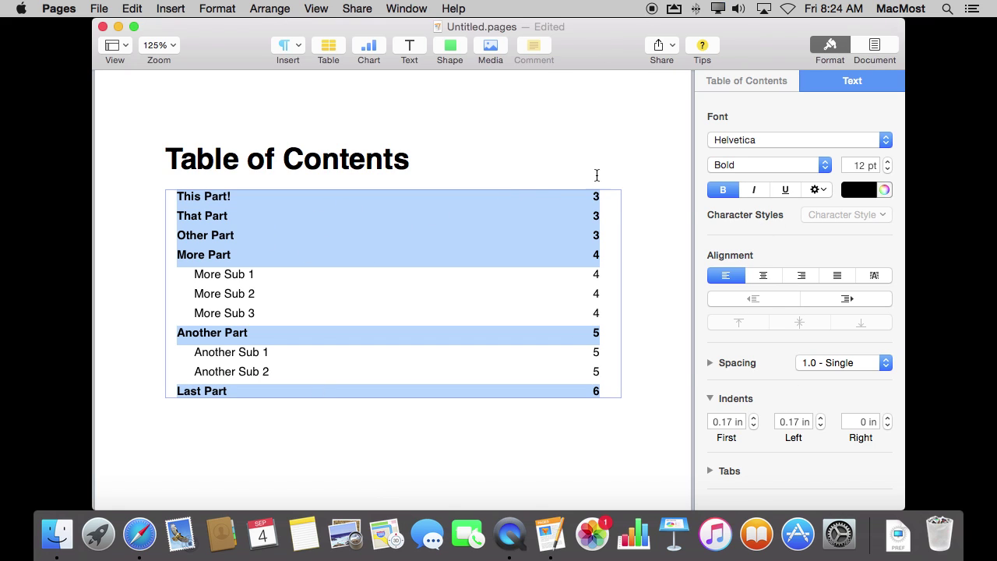
Step: Keep the table of contents range set to the entire document
{"action": "left_click", "coordinate": [756, 80]}
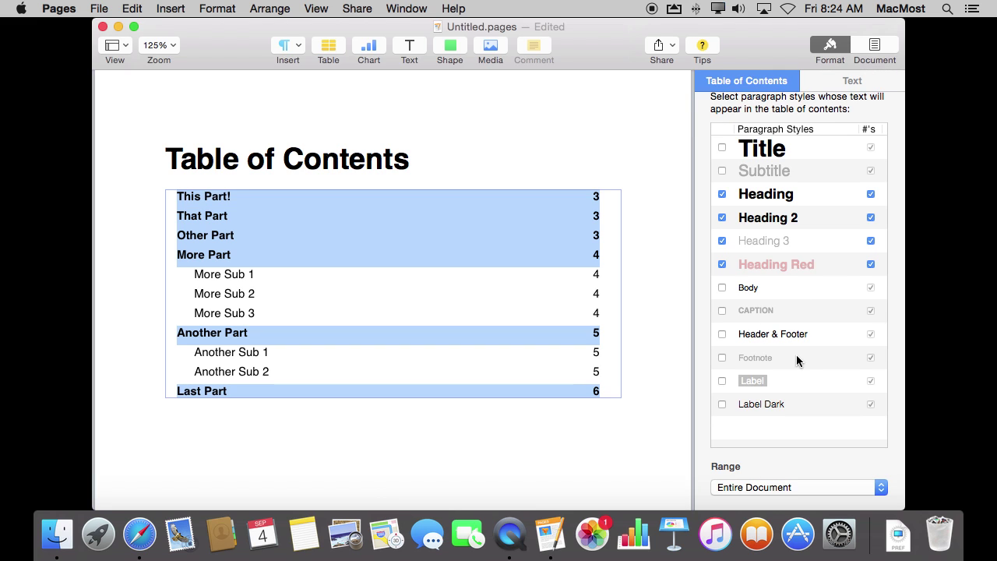
{"action": "left_click", "coordinate": [767, 486]}
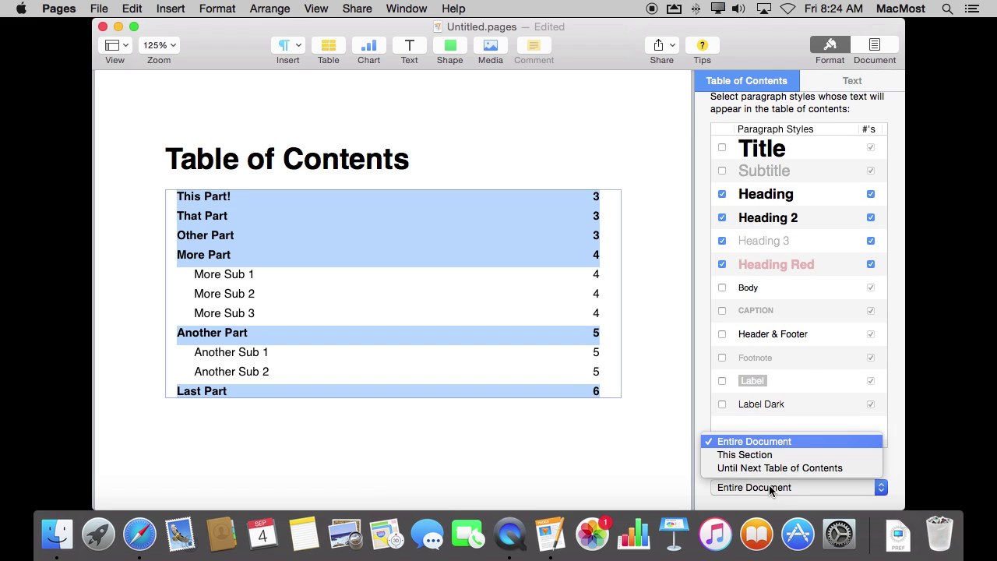
{"action": "left_click", "coordinate": [643, 348]}
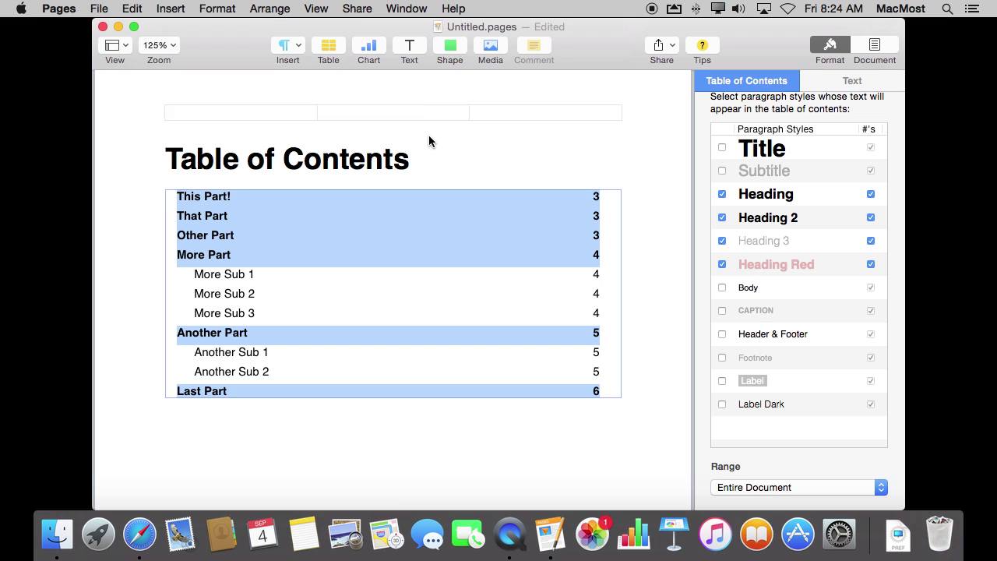
Step: Show the ruler and move the sub-entries' page-number tab stop from 7 to about 6.6
{"action": "left_click", "coordinate": [313, 9]}
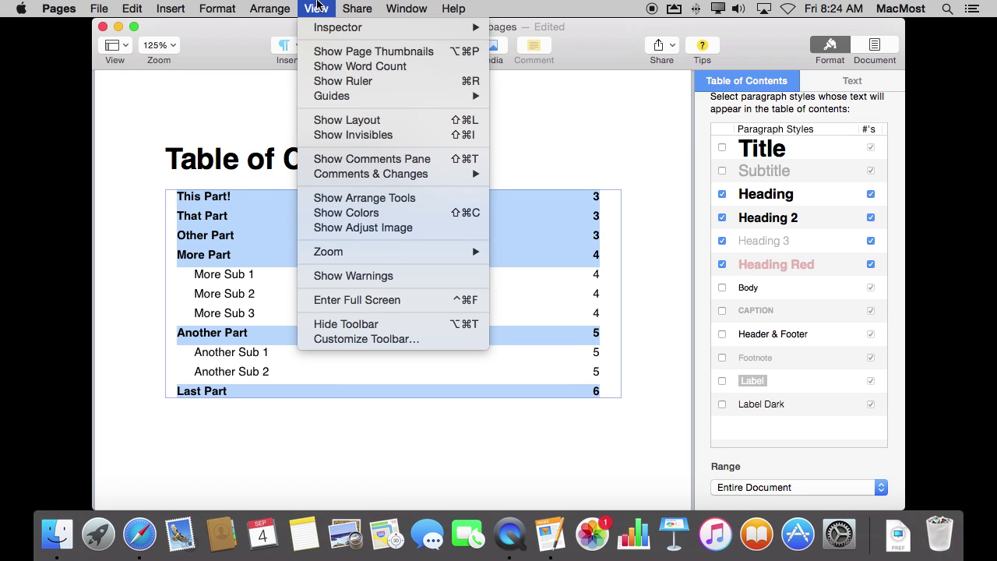
{"action": "left_click", "coordinate": [341, 81]}
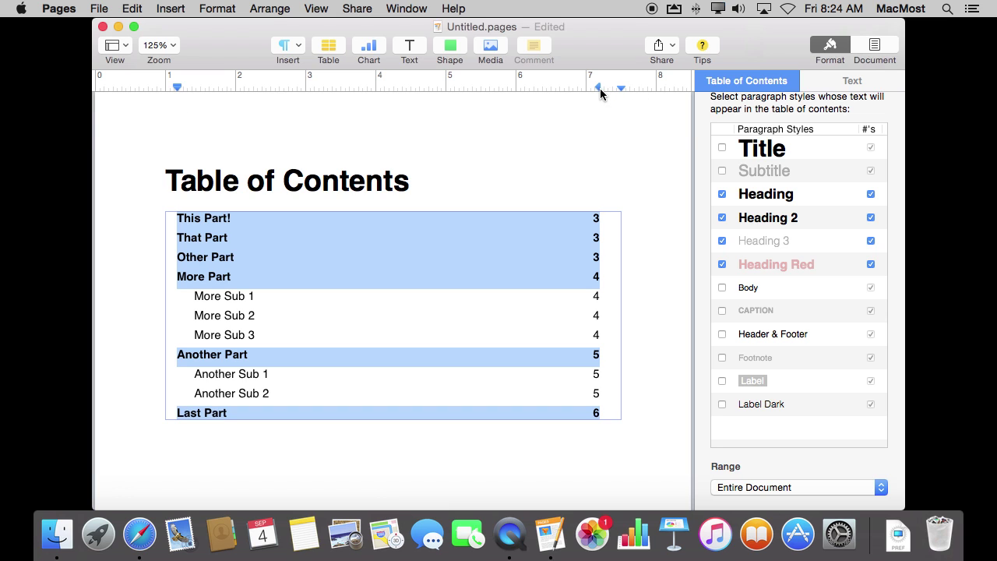
{"action": "left_click_drag", "start_coordinate": [598, 88], "coordinate": [524, 98]}
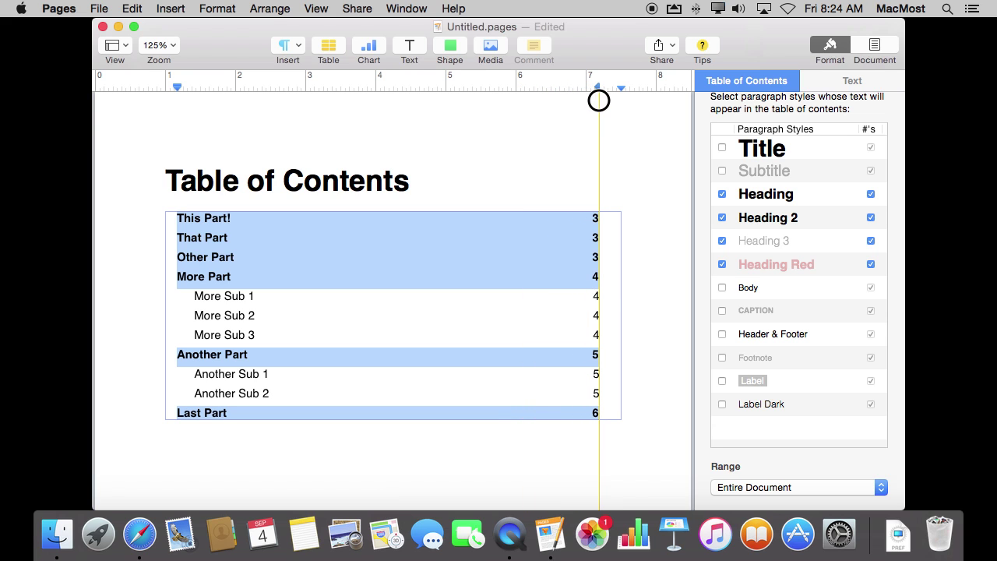
{"action": "left_click_drag", "start_coordinate": [524, 98], "coordinate": [598, 98]}
{"action": "left_click", "coordinate": [270, 295]}
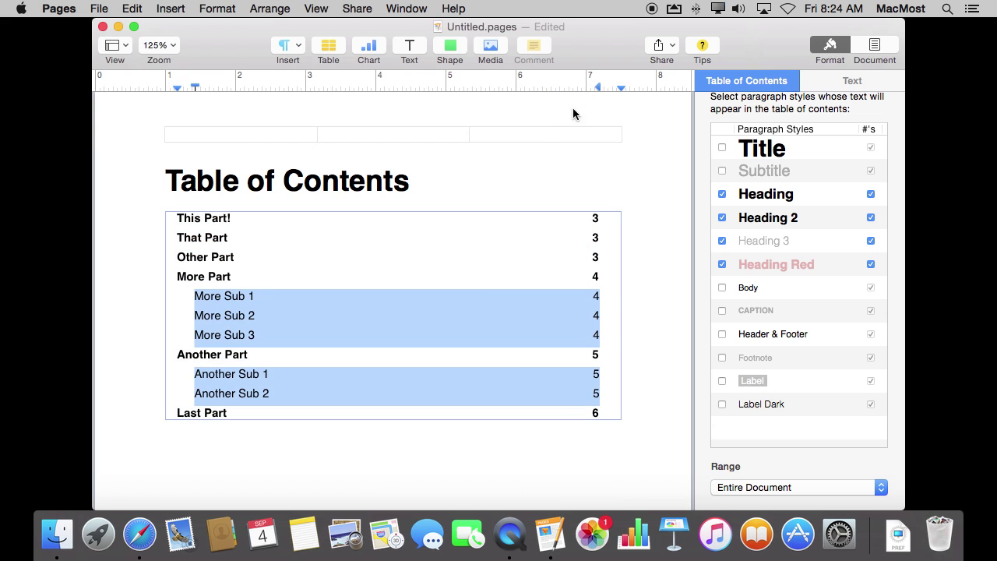
{"action": "left_click_drag", "start_coordinate": [598, 88], "coordinate": [573, 88]}
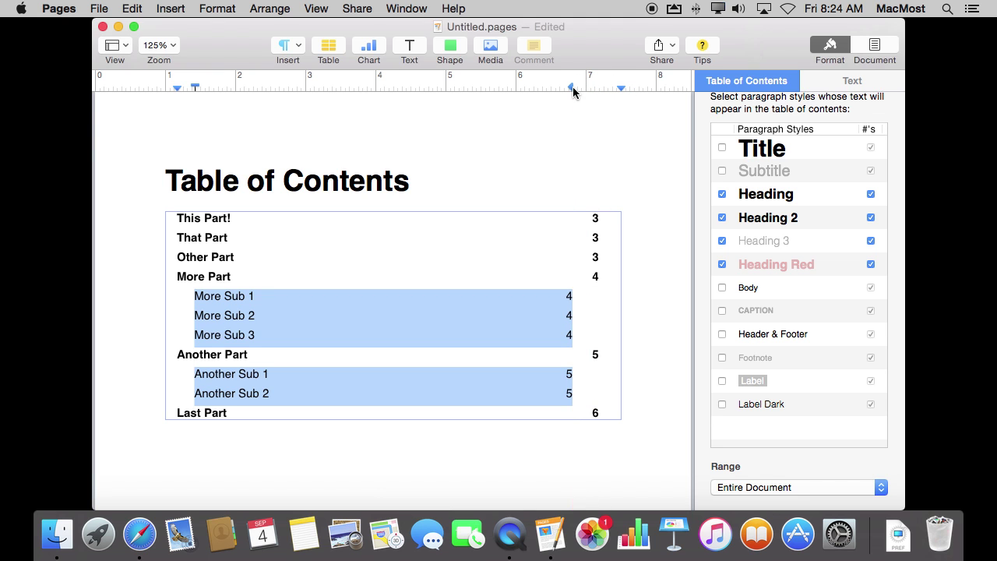